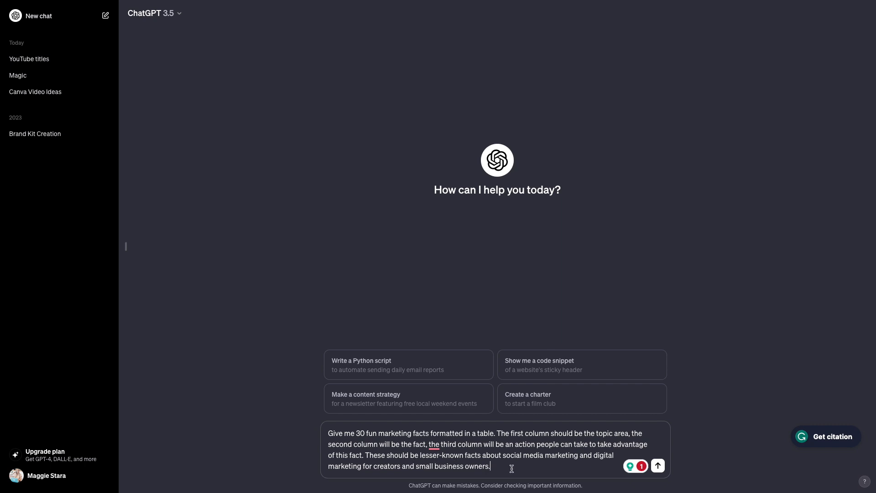
Send the prepared prompt requesting 30 lesser-known marketing facts in a three-column table of topic, fact and action
key(Return)
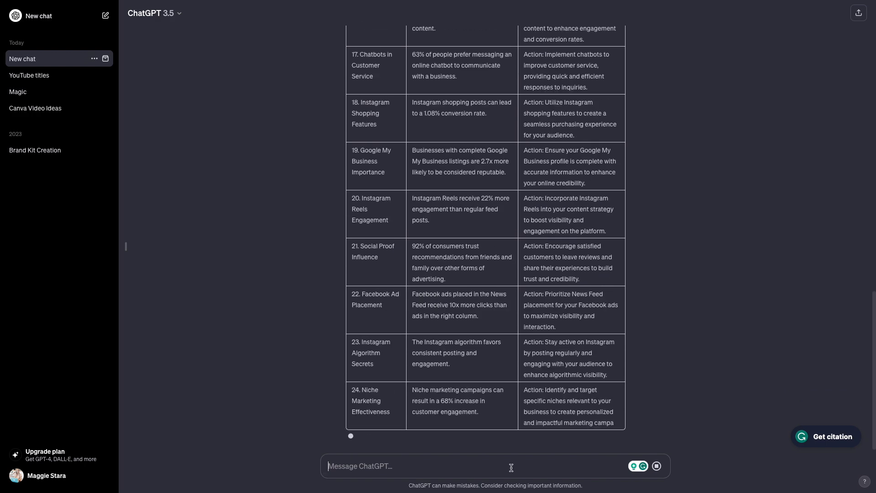
Ask for "Action:" to be removed from the third column, Twitter called X, tweets called posts, and the content made a little more lighthearted
text(Remove the word)
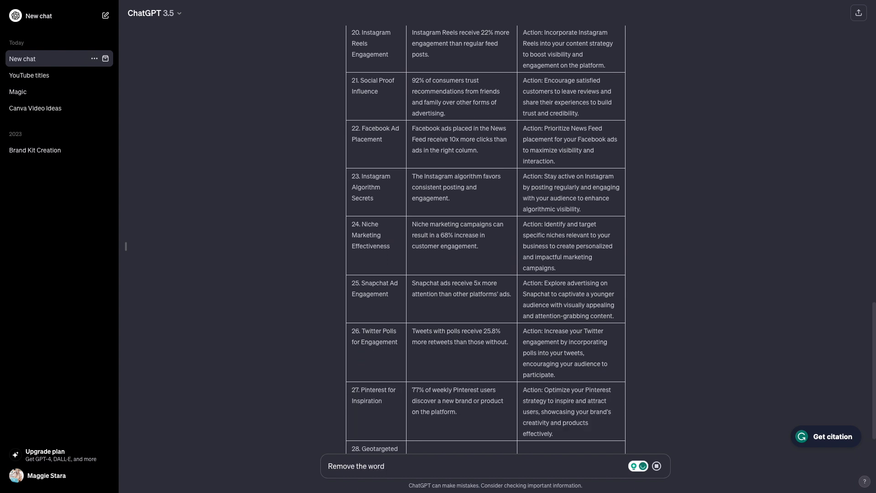
text( Action: from the third column, Make sure you're referring to Twitter as X and)
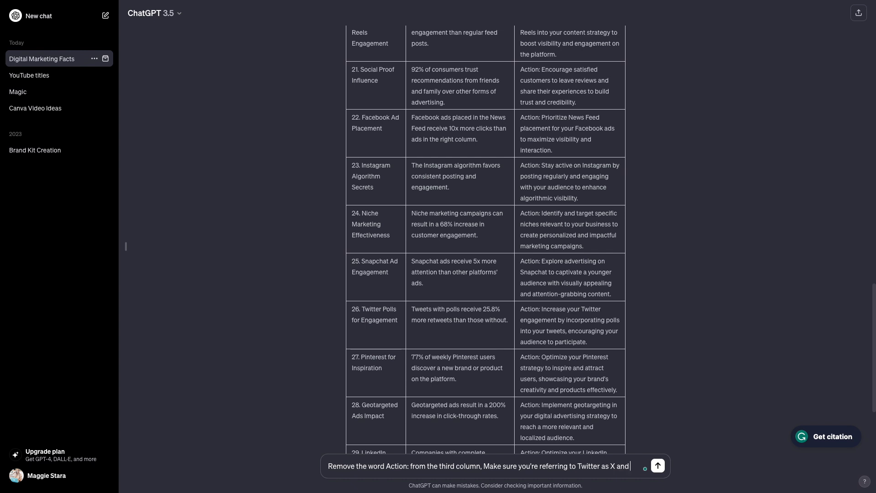
text(eet)
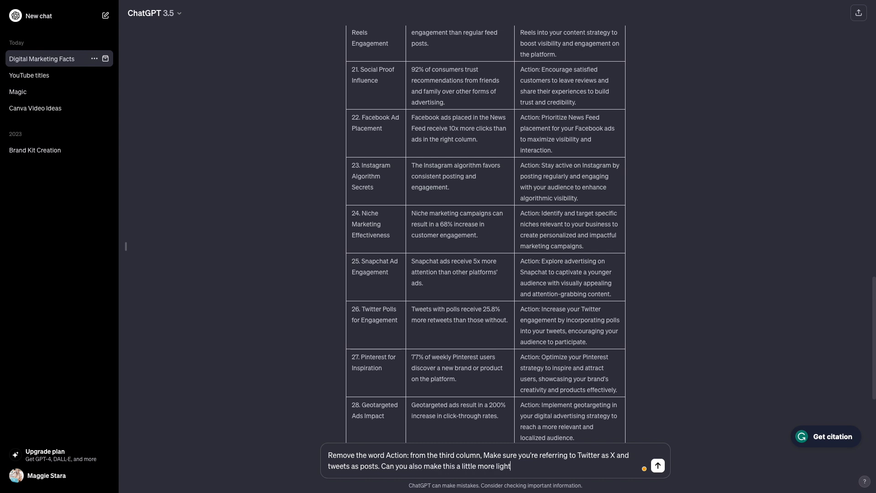
text(ed?)
key(Return)
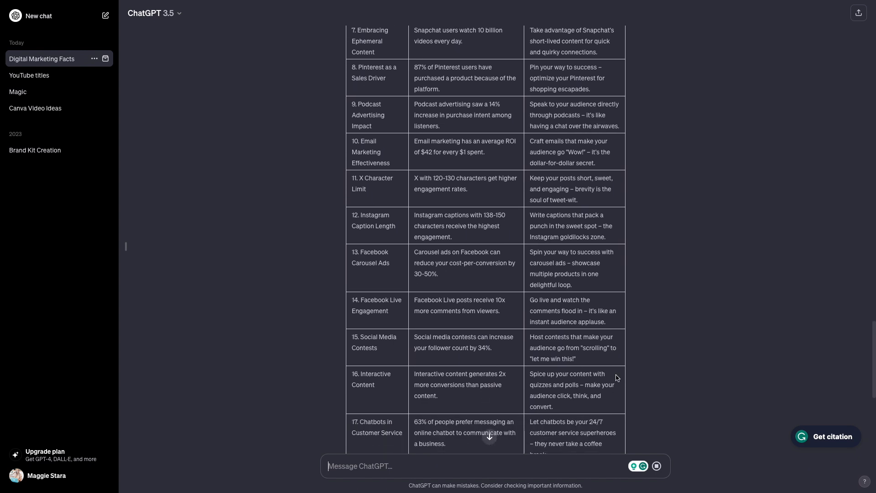
Review the topics, facts and reworded actions in the revised marketing facts table
scroll(530, 393, down, 1)
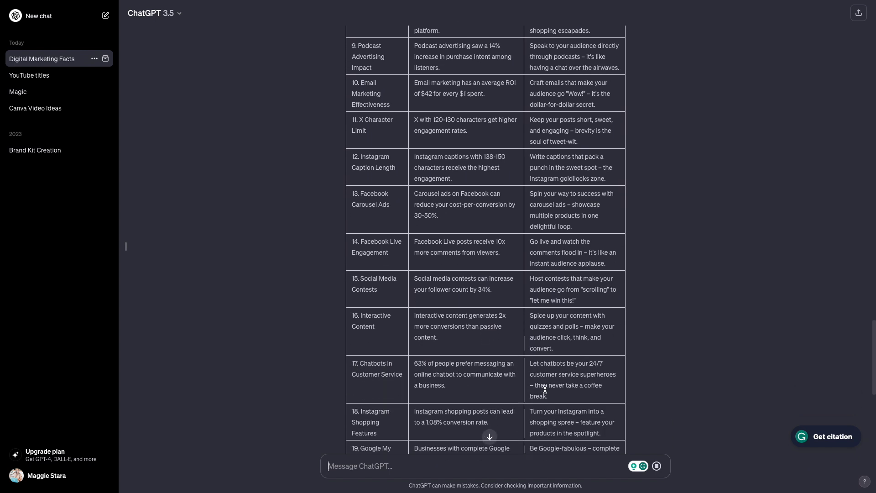
scroll(546, 391, down, 2)
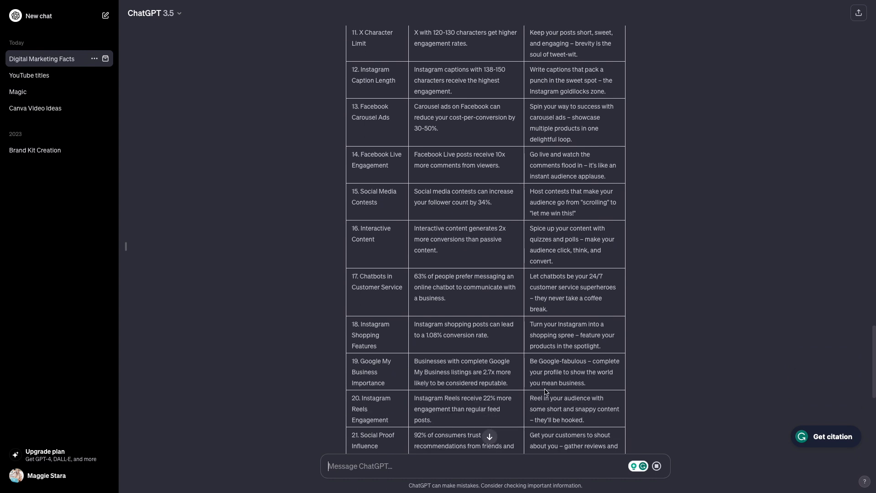
drag(538, 361, 560, 361)
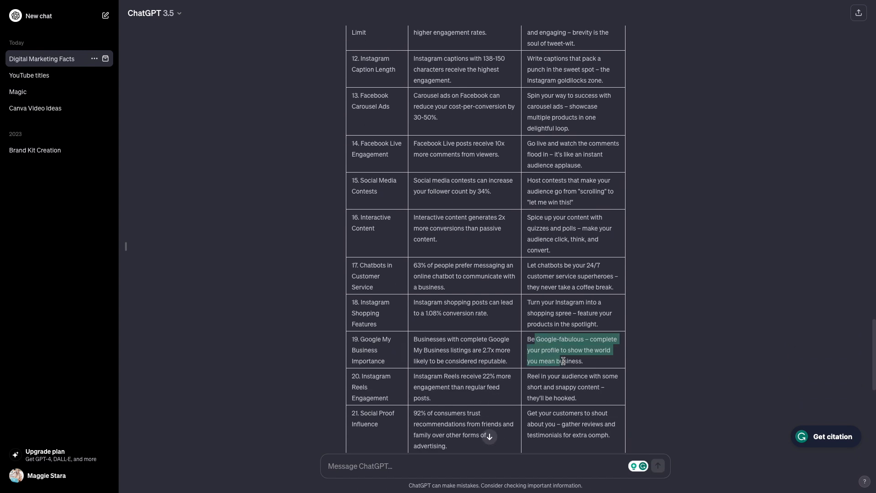
click(633, 371)
scroll(634, 371, up, 10)
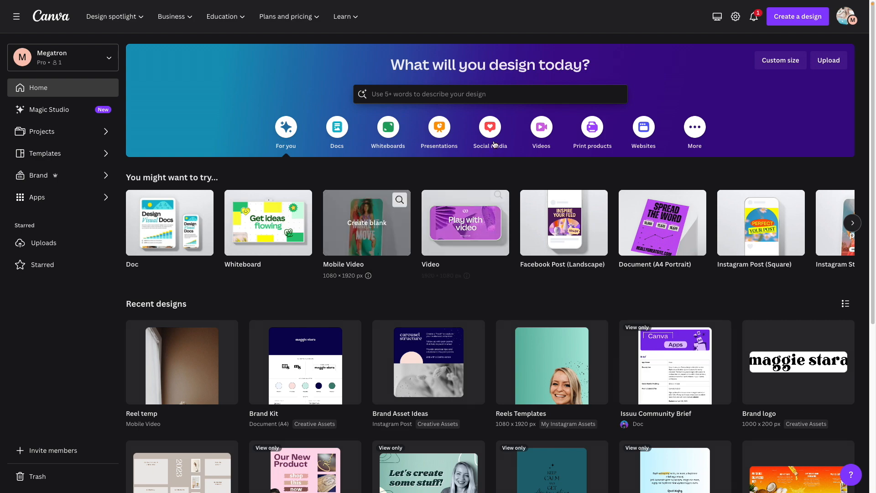
In Canva, create a blank Mobile Video design and add the 23.5 s vertical ink video from the Creative Assets folder
click(363, 228)
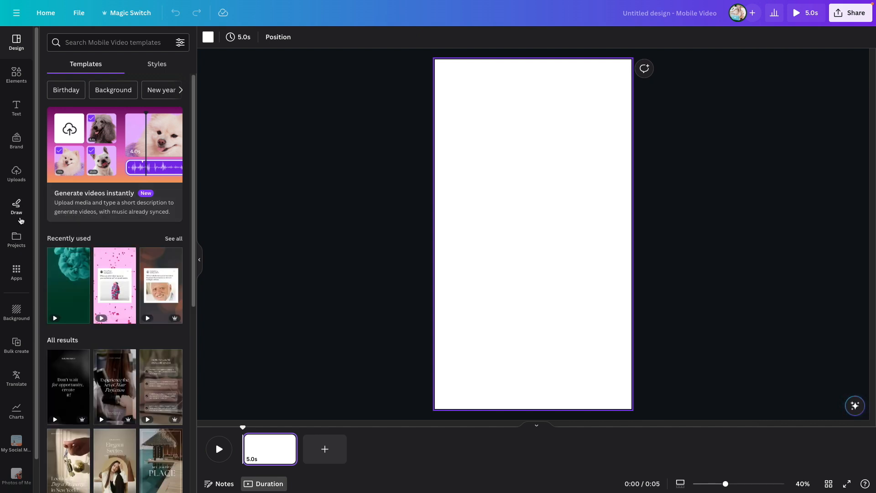
click(20, 81)
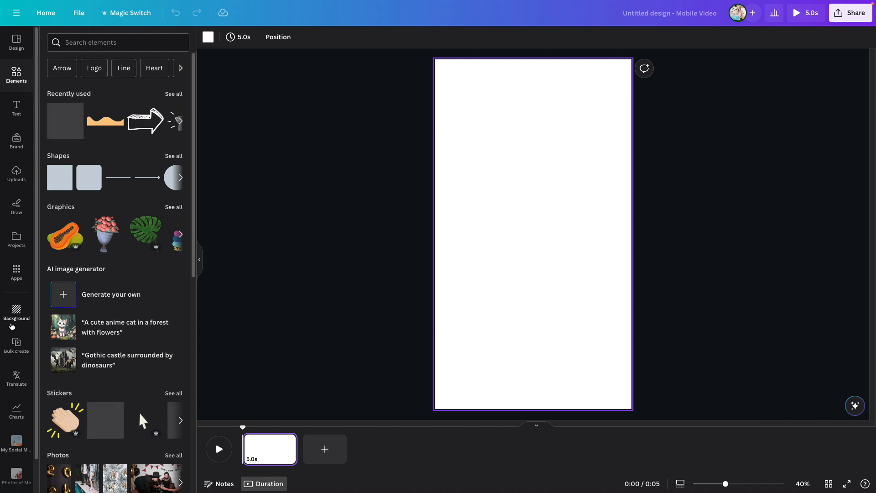
scroll(12, 327, down, 2)
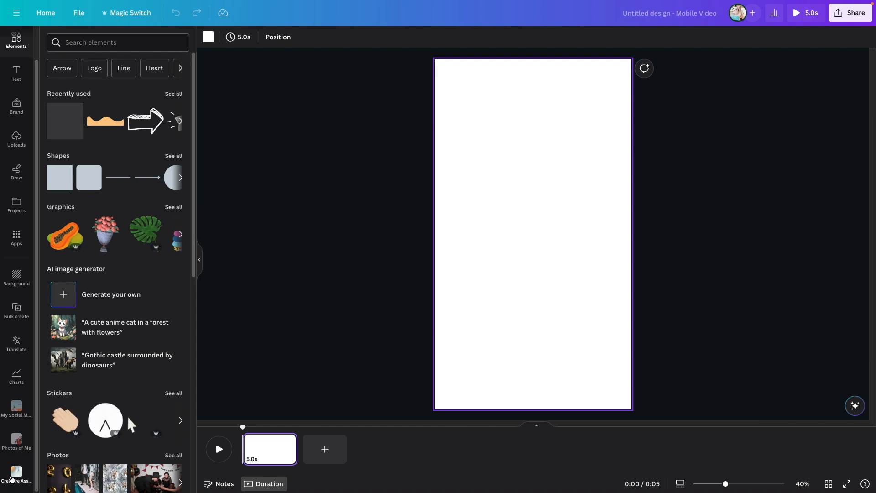
click(12, 480)
scroll(60, 355, down, 5)
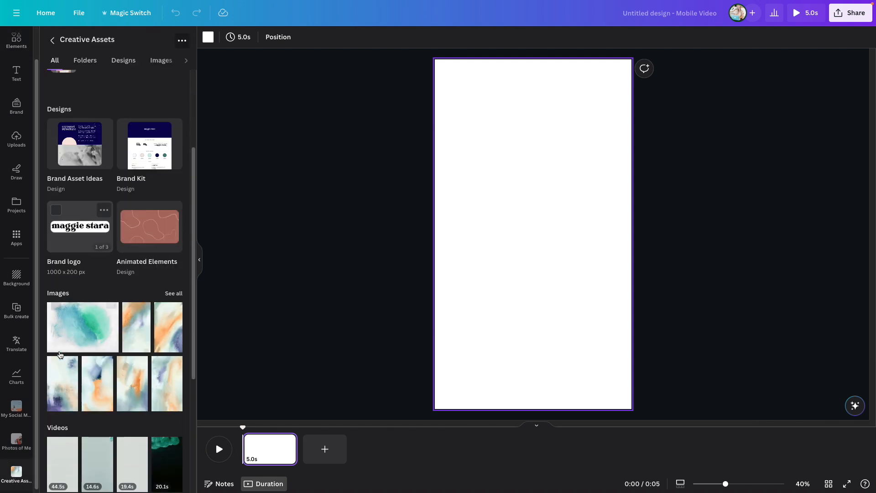
scroll(60, 355, down, 2)
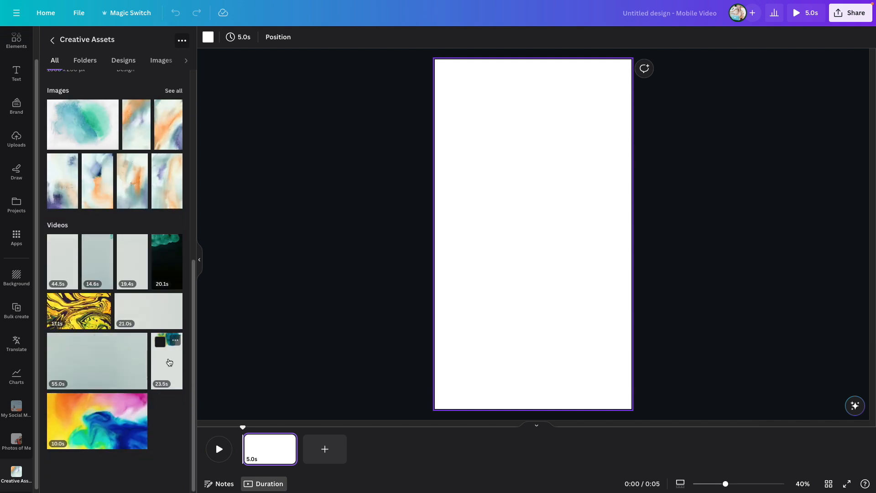
click(168, 362)
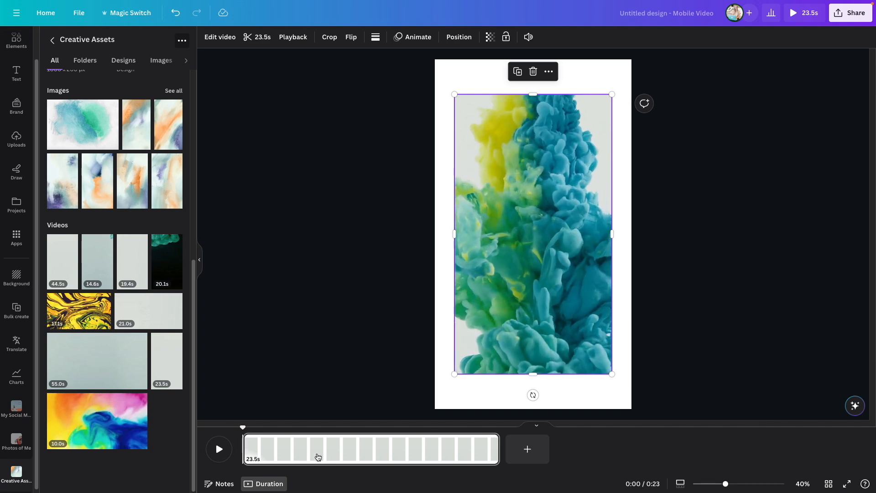
Trim the ink video to 10 seconds and shift the kept section slightly further into the clip
click(258, 37)
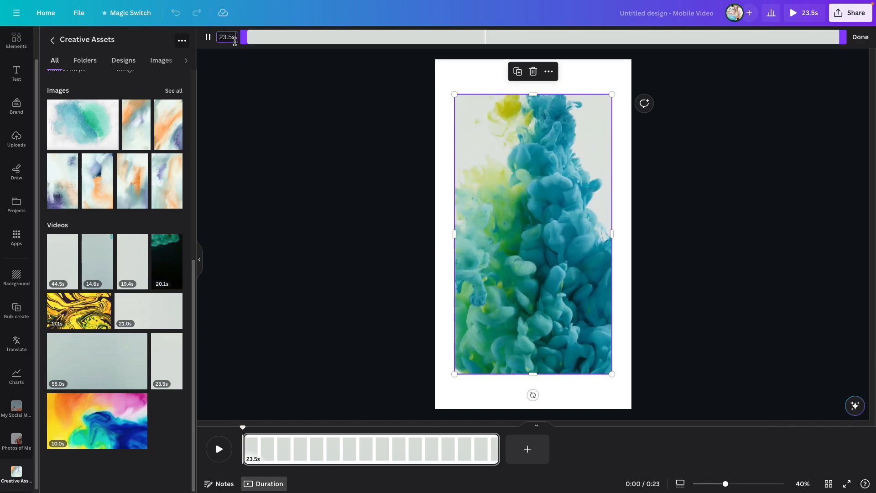
double_click(234, 39)
text(10)
key(Return)
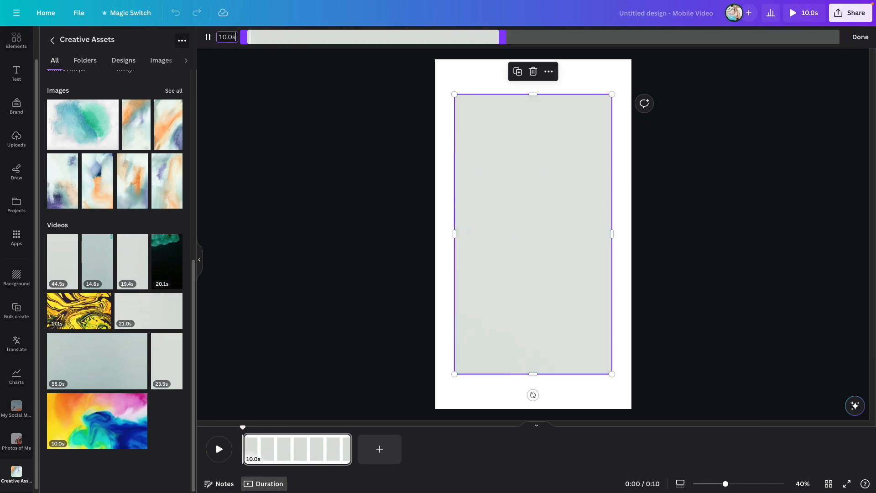
drag(320, 38, 361, 41)
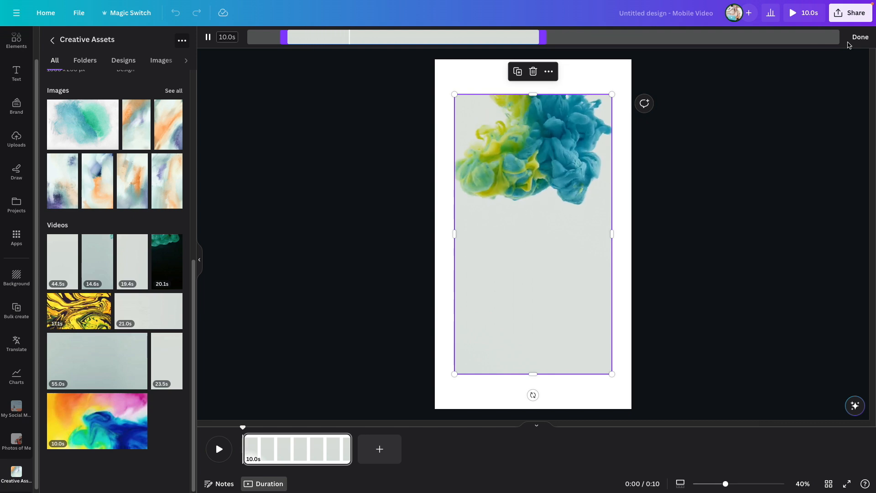
click(860, 37)
Remove the ink video's background and set the page background to the light mint of the brand colour palette
click(220, 37)
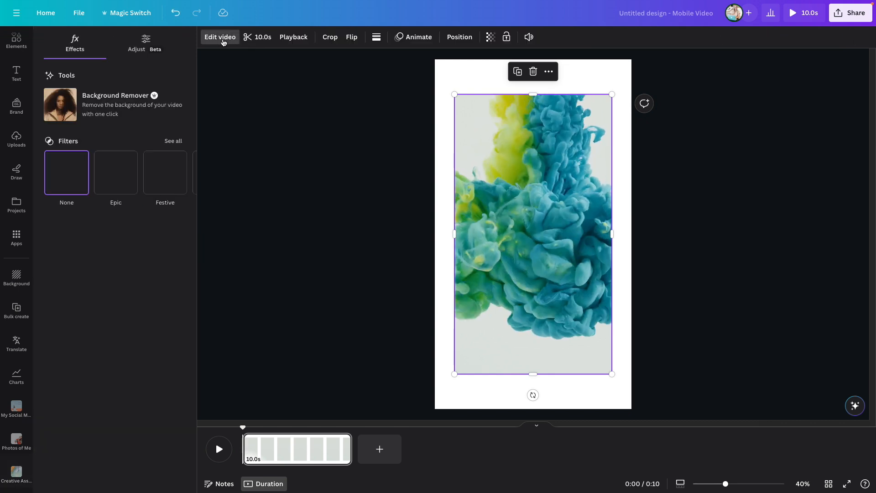
click(93, 110)
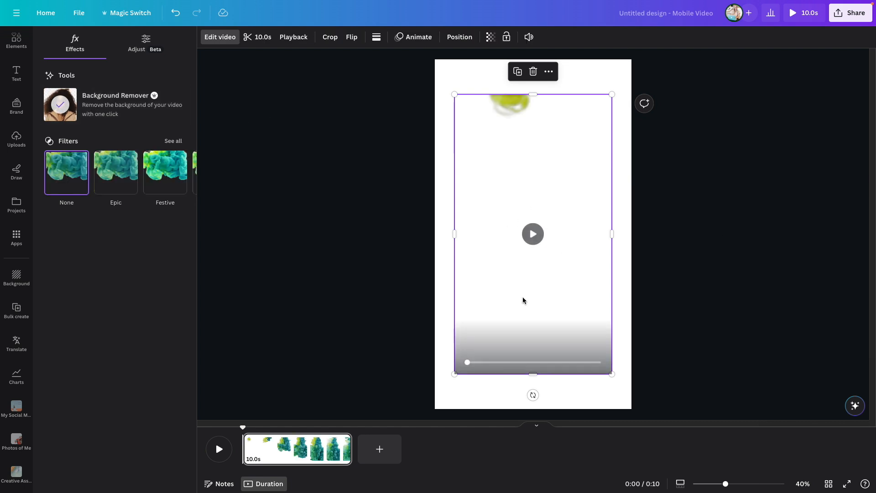
click(621, 136)
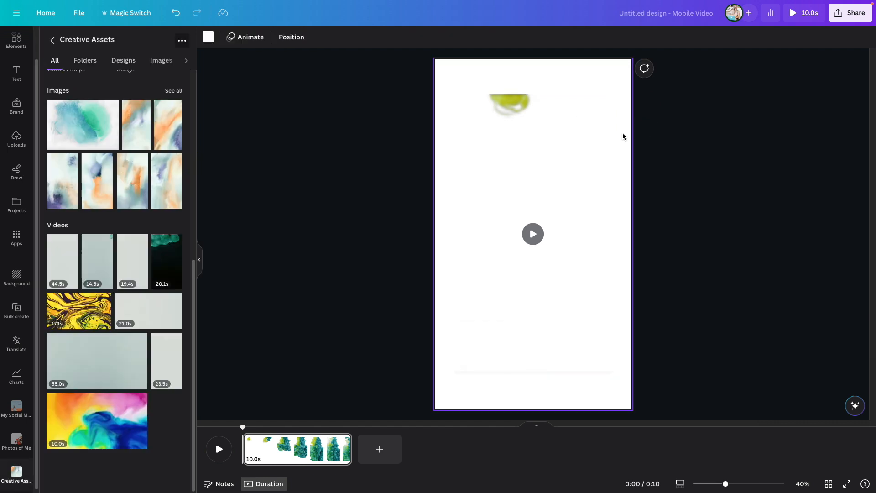
click(208, 37)
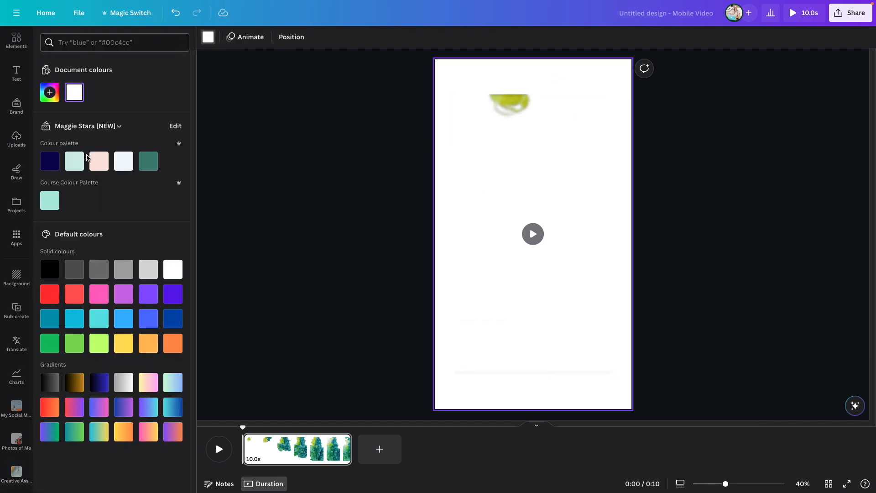
click(68, 160)
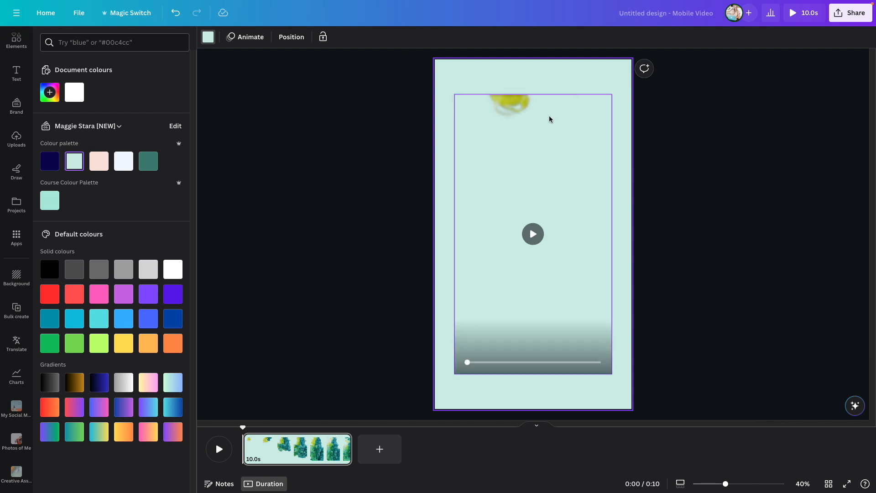
Align the ink video with the page's top-left corner and enlarge it to cover almost the whole page
click(542, 100)
drag(542, 100, 529, 78)
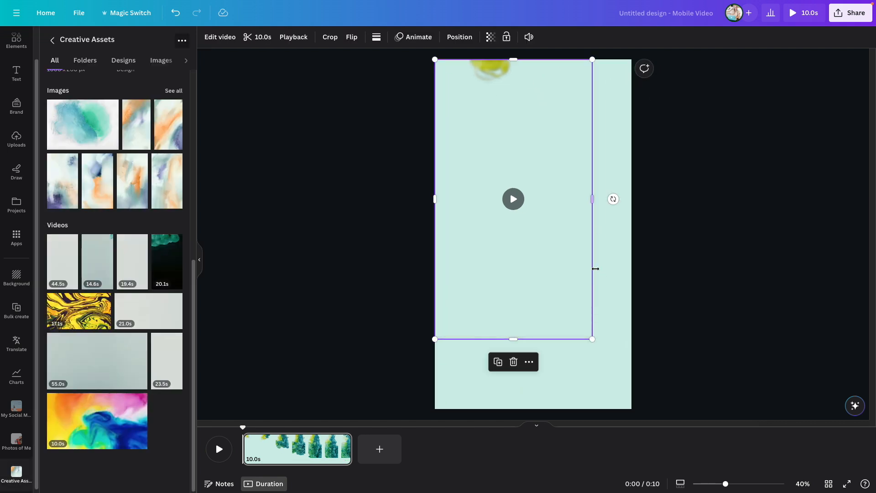
drag(592, 338, 628, 400)
click(491, 37)
drag(459, 74, 499, 80)
click(735, 113)
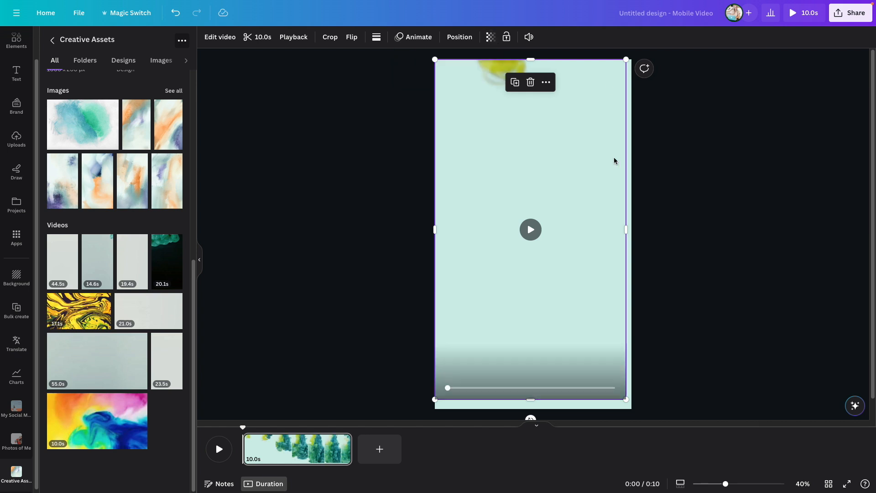
Set the ink video as the page background and lock the background
right_click(594, 310)
click(678, 451)
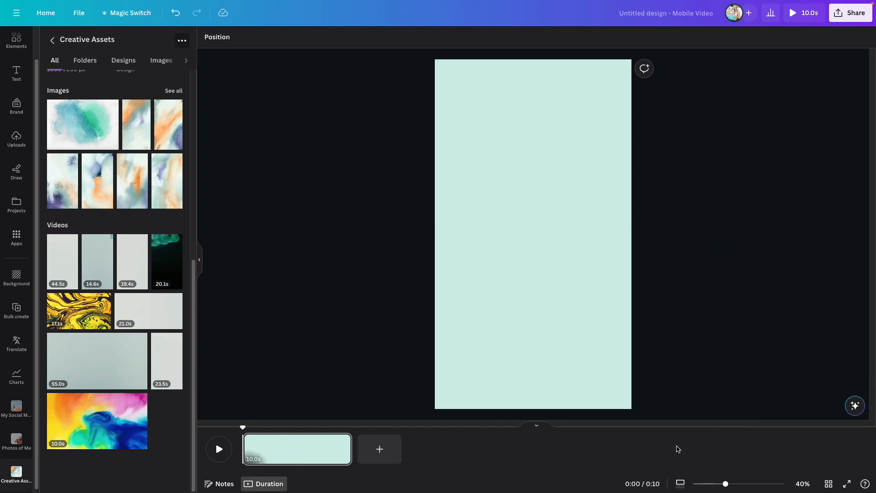
right_click(591, 197)
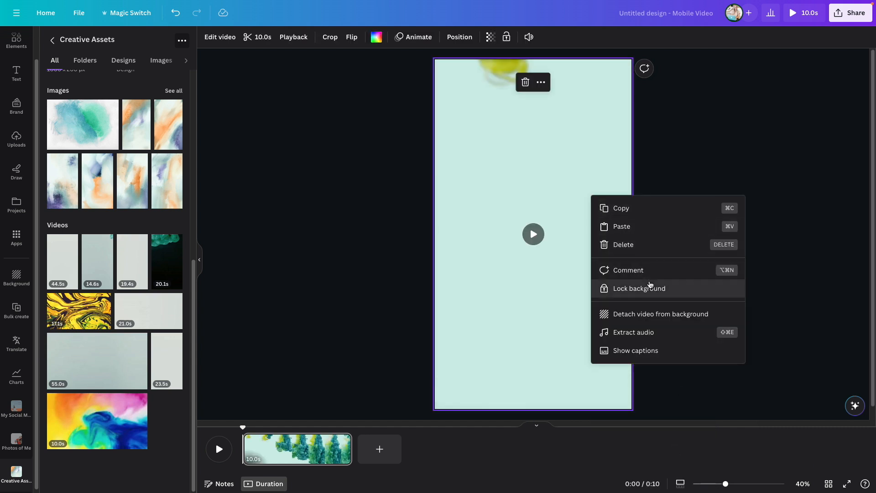
click(638, 292)
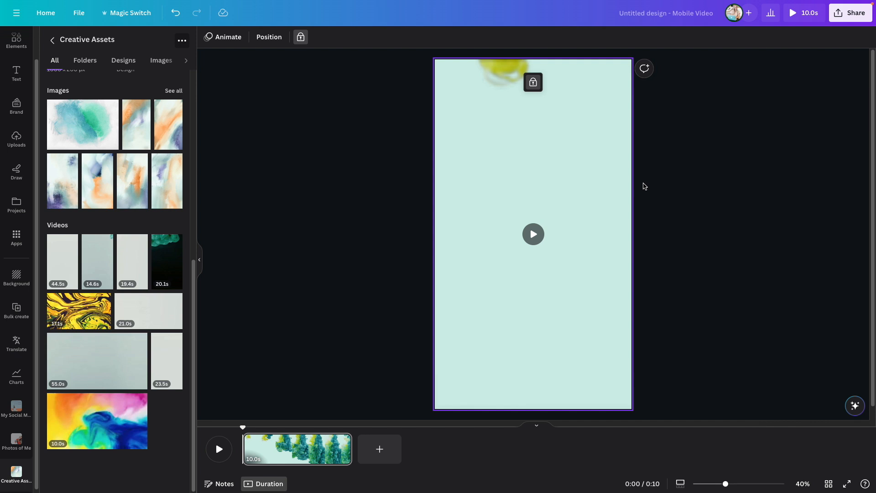
Add a text box to the page and format it with font size 40 in uppercase
key(t)
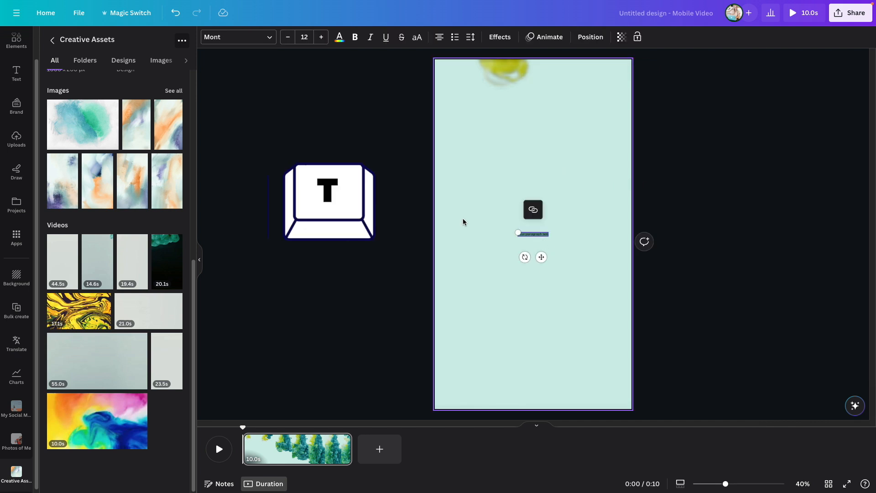
click(19, 109)
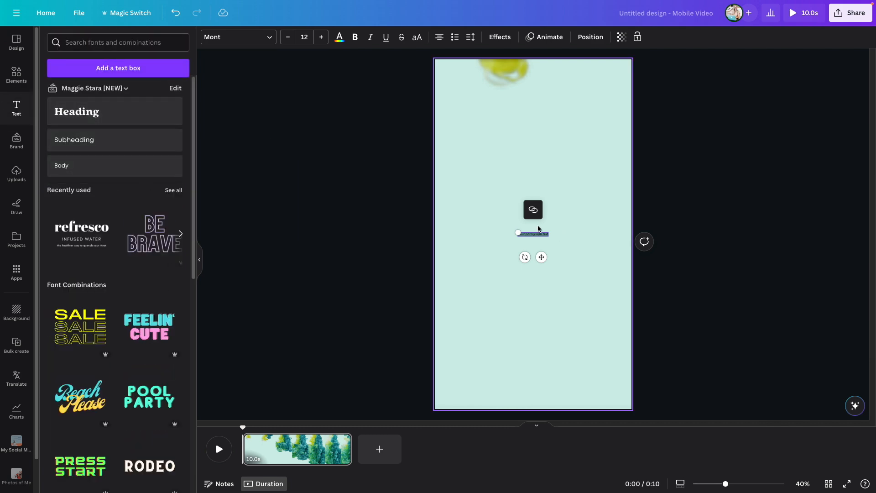
click(574, 257)
click(548, 235)
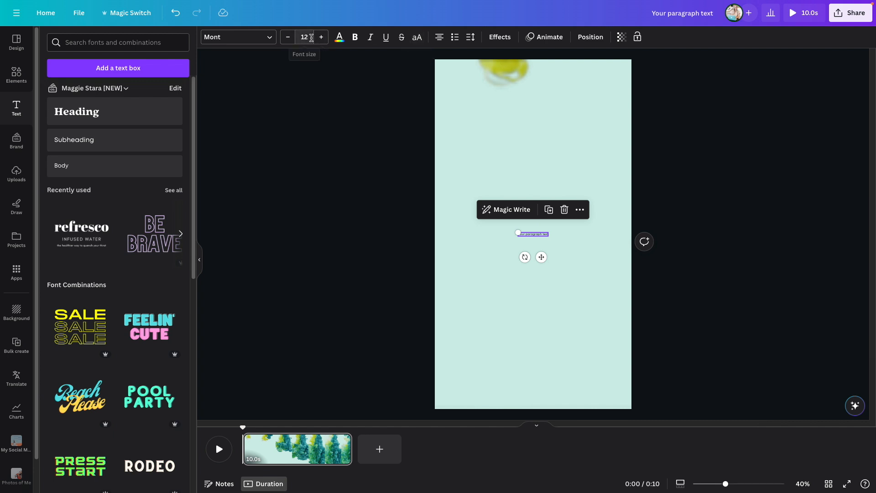
click(309, 37)
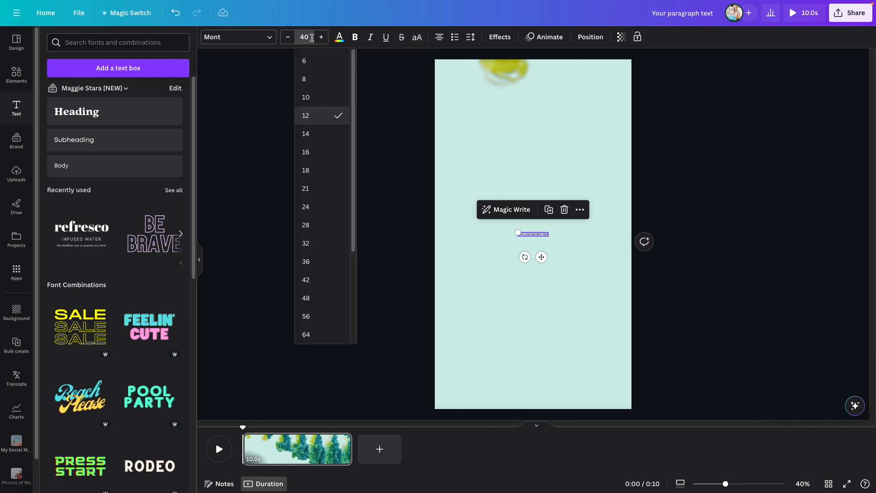
key(Return)
click(419, 40)
Replace the placeholder text with "TOPIC" and set its letter spacing to 116
triple_click(515, 238)
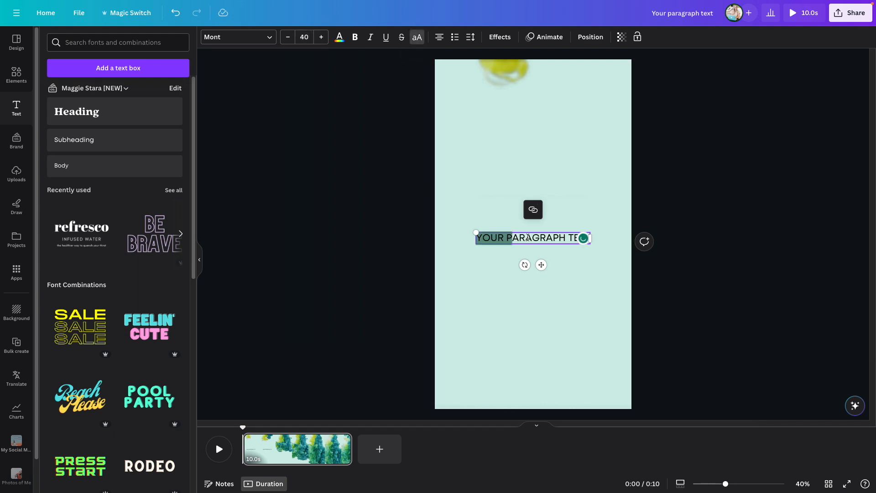
text(TOPIC)
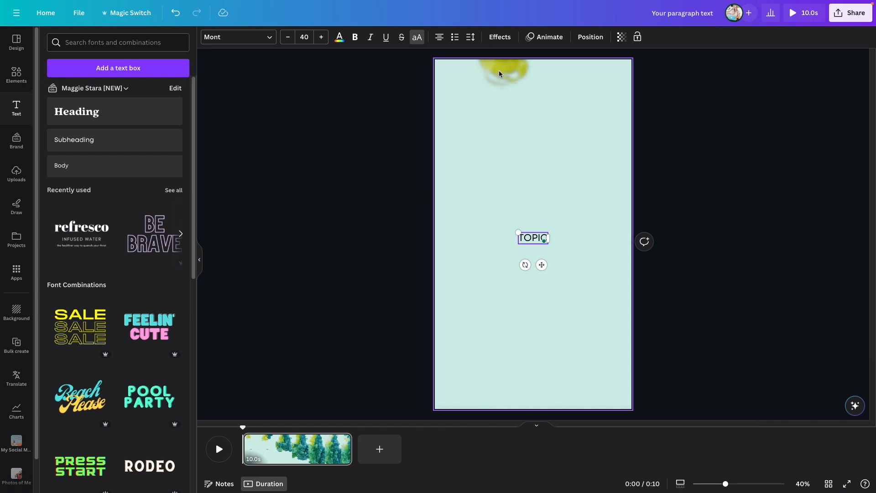
click(470, 37)
drag(492, 74, 505, 77)
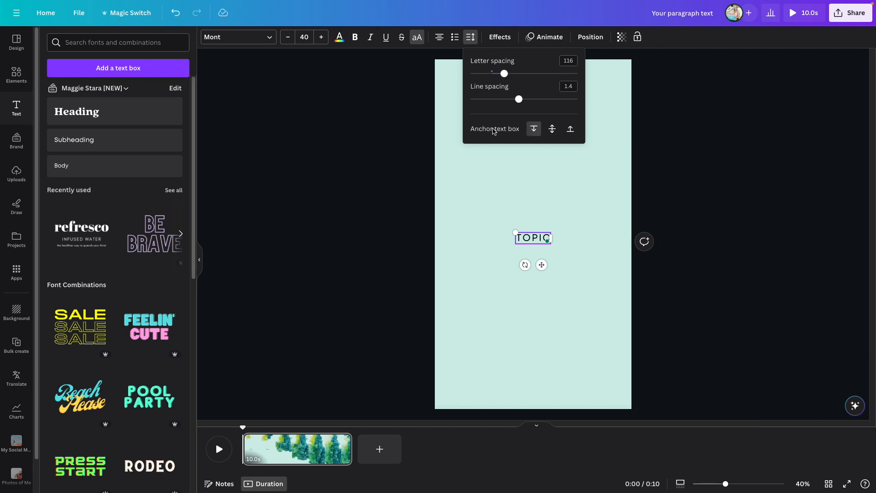
Anchor the "TOPIC" text box to its middle and move it up into the upper part of the page
click(552, 129)
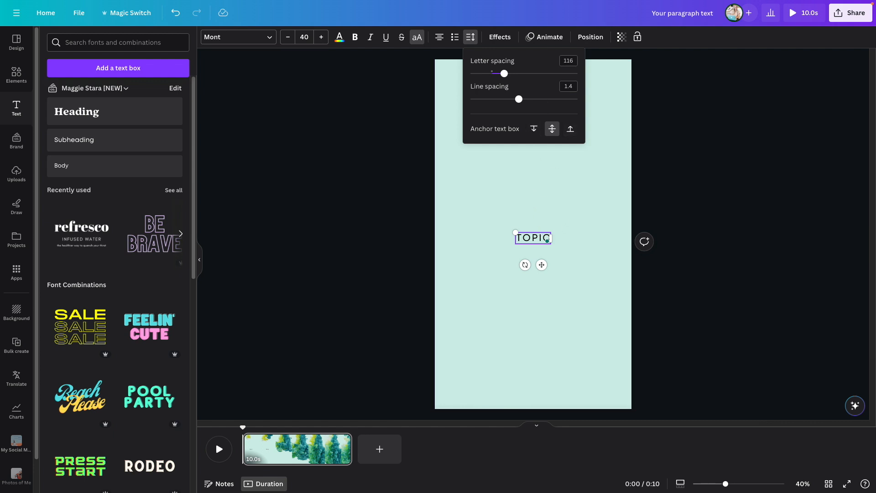
click(547, 218)
drag(547, 241, 540, 149)
click(471, 37)
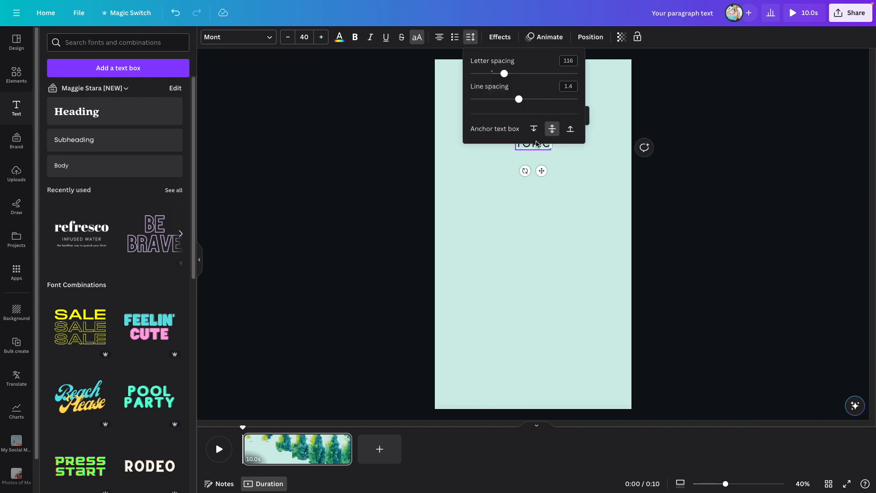
click(604, 173)
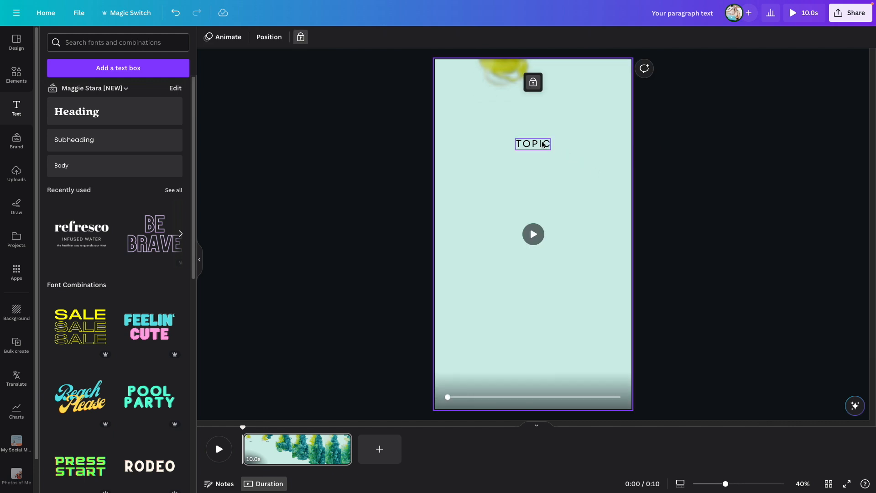
Add a heading reading "Part One" and place it centred below "TOPIC"
click(111, 113)
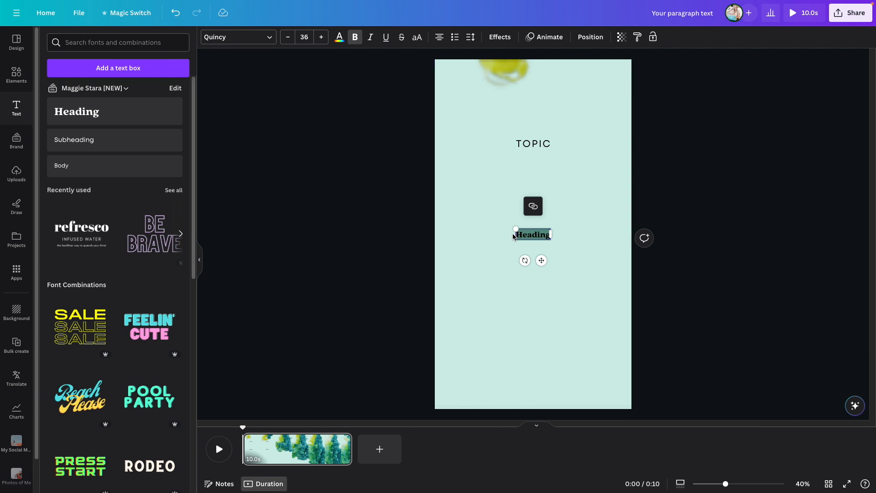
text(P)
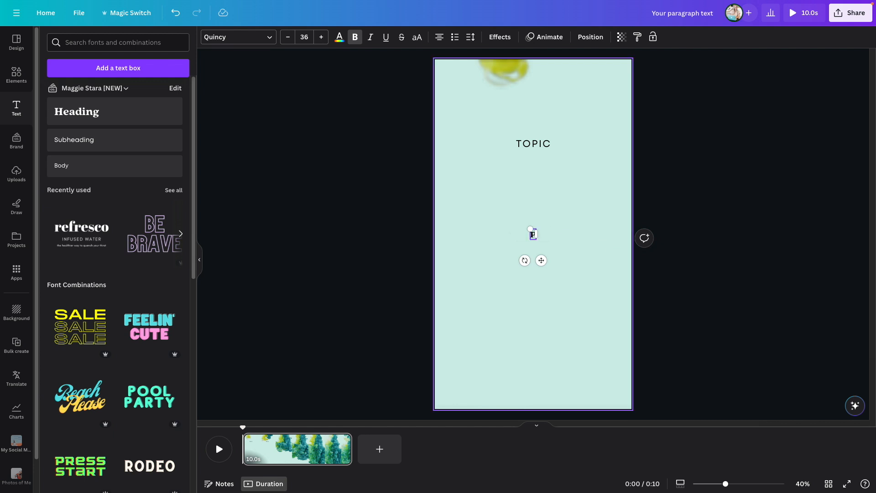
text(art One)
click(581, 249)
click(546, 237)
drag(545, 236, 542, 205)
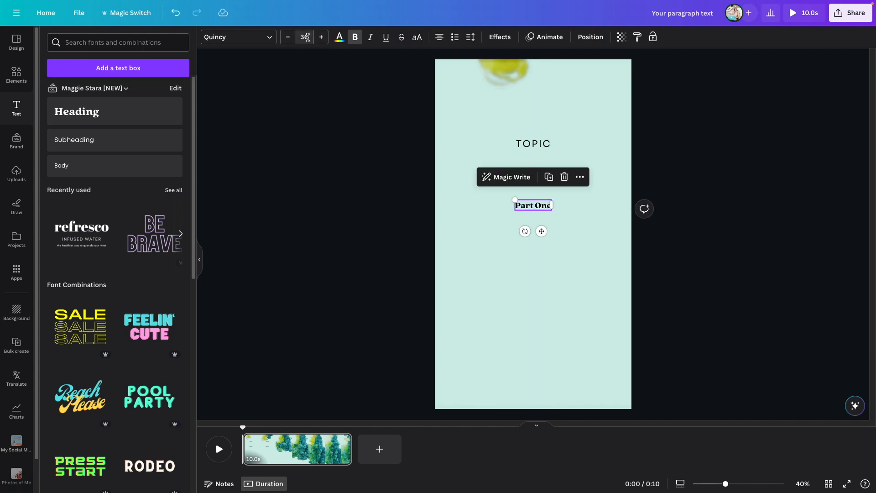
Set the "Part One" heading's font size to 45 and move it slightly closer to "TOPIC"
click(304, 37)
text(45)
key(Return)
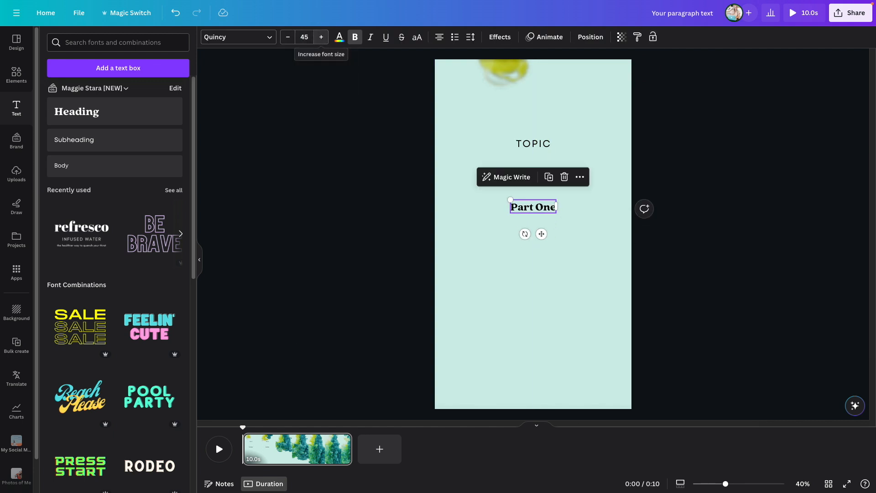
click(563, 218)
drag(551, 212, 552, 199)
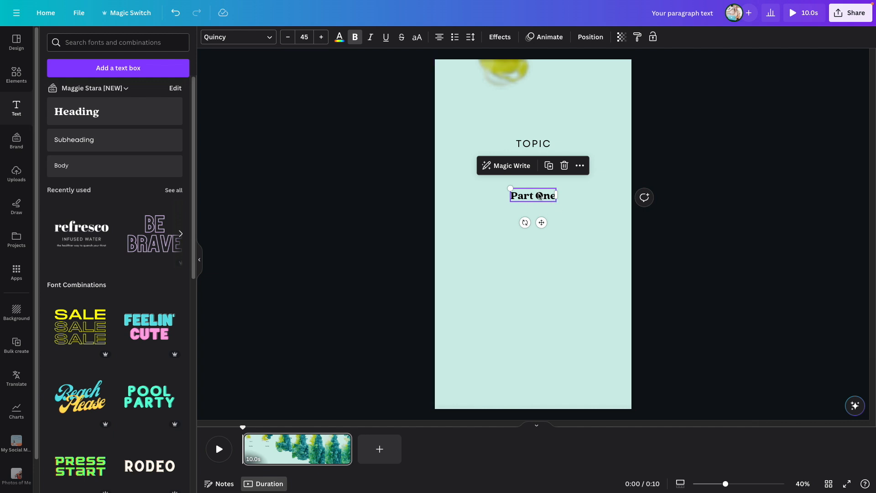
Reduce the font size of "Part One" to 40 and of "TOPIC" to 35
click(303, 35)
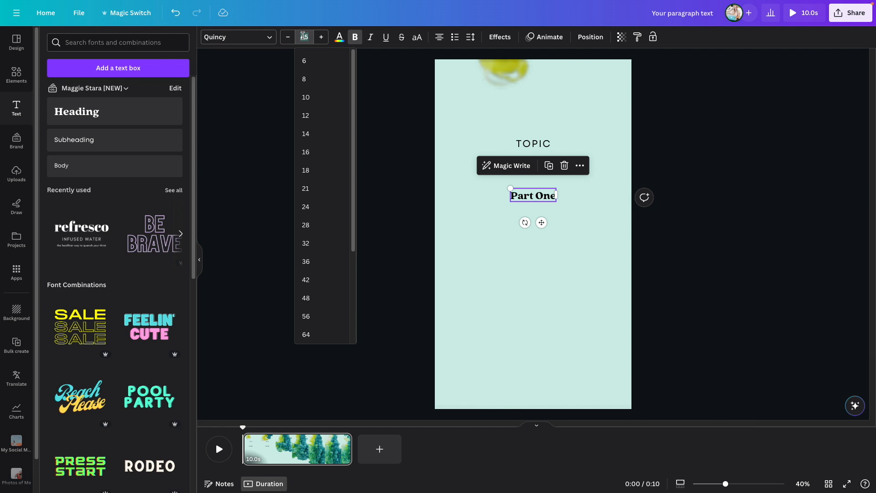
click(547, 146)
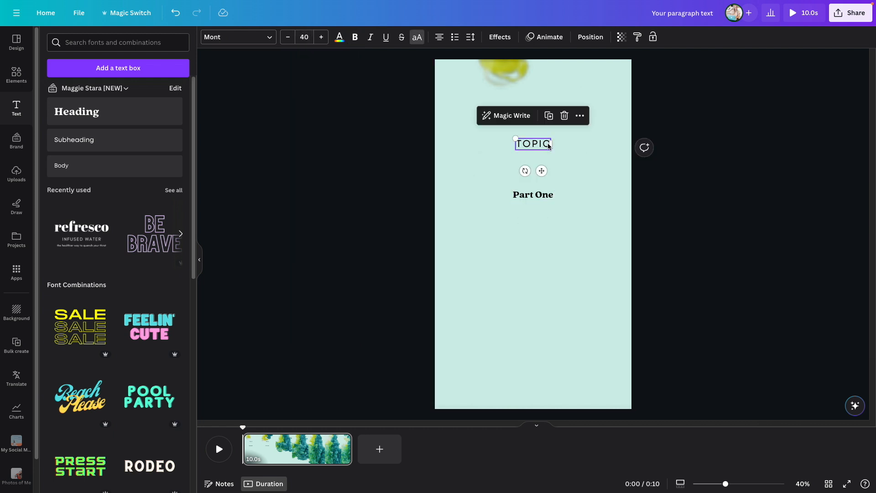
click(310, 37)
text(3)
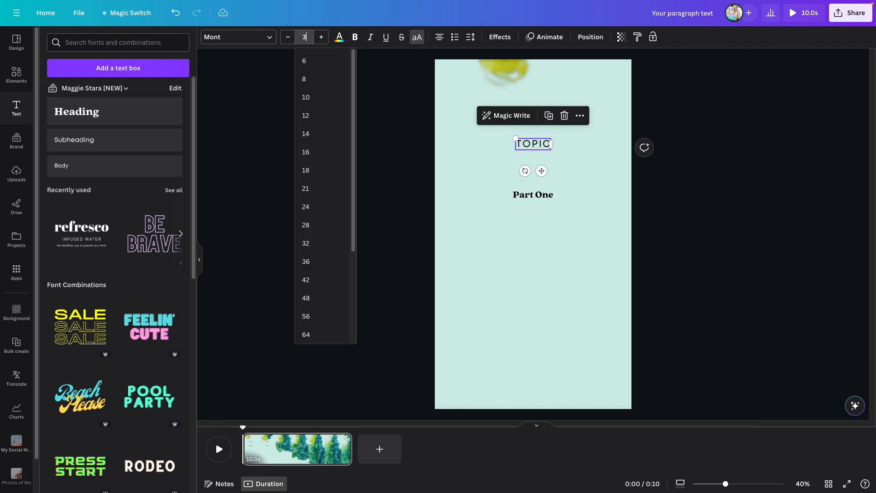
text(5)
key(Return)
Apply the Burst text animation on enter to "Part One" and shift the heading slightly upward
click(538, 194)
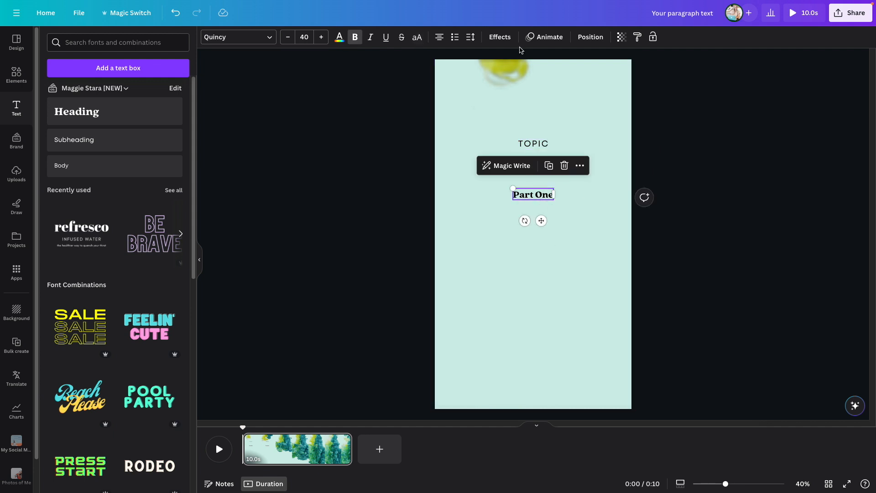
click(538, 41)
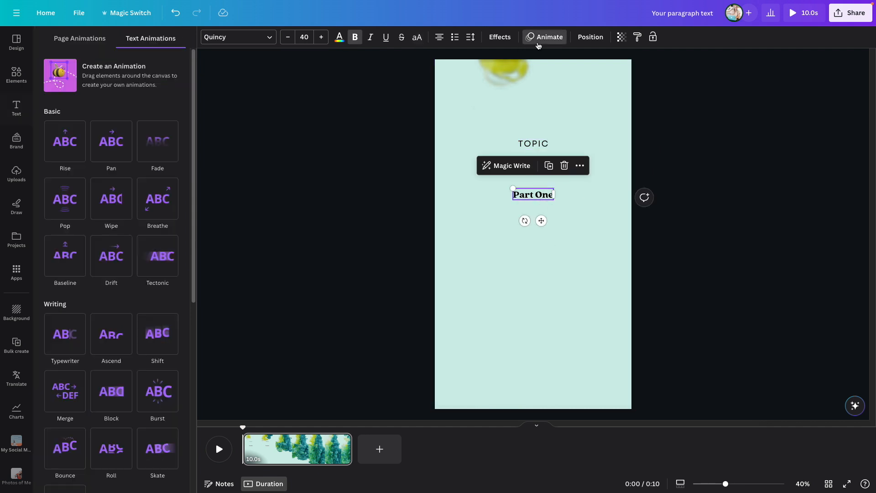
click(161, 403)
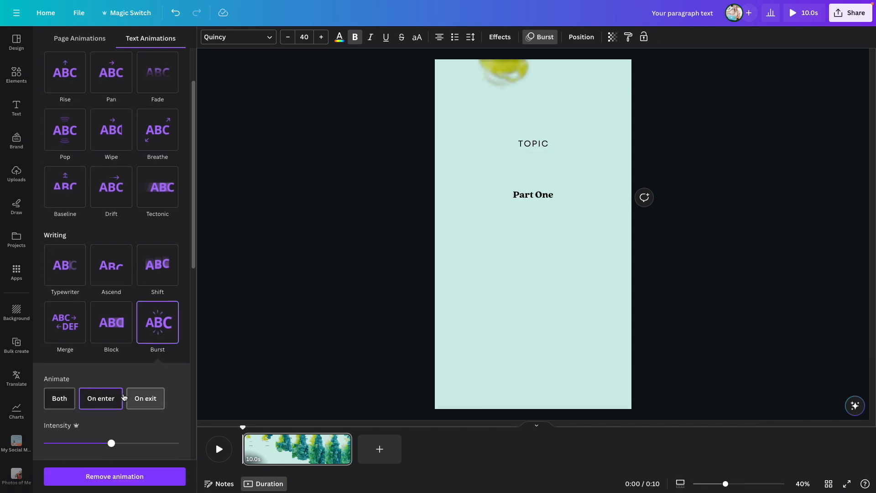
click(86, 399)
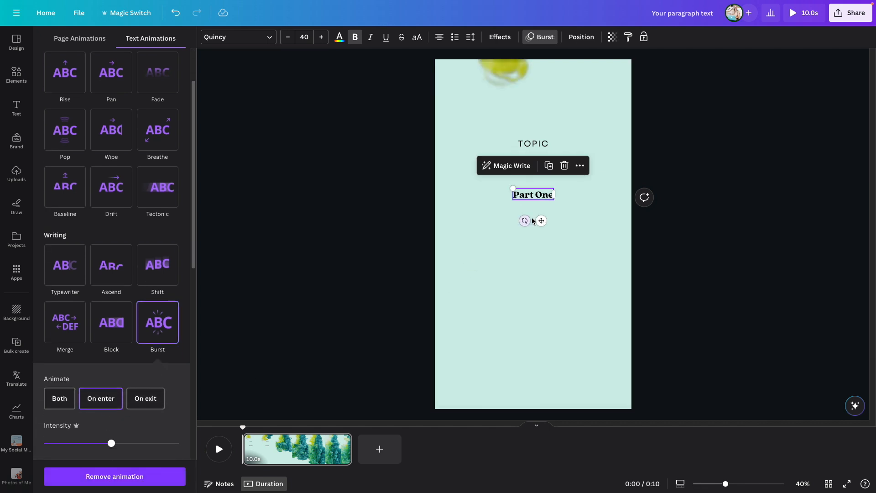
mouse_move(541, 221)
mouse_down()
mouse_move(548, 225)
mouse_move(542, 220)
mouse_up()
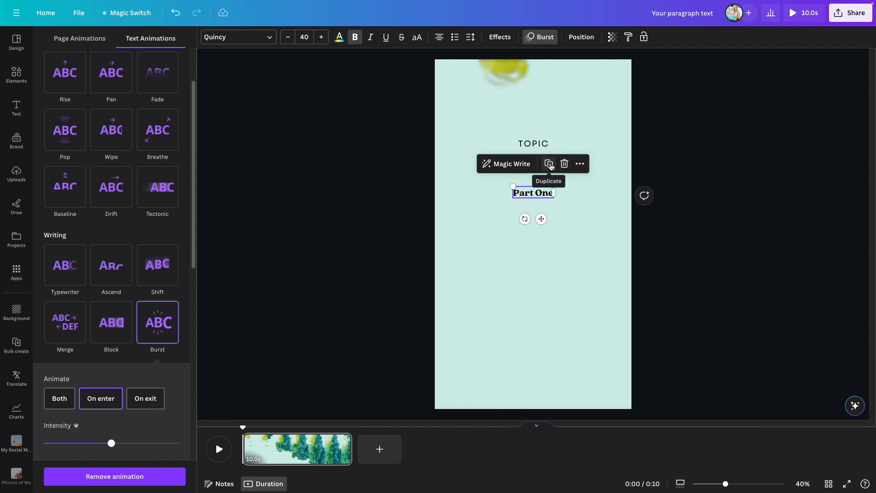
Show the timing of "Part One" and shorten it to the first half of the 10-second page
right_click(530, 195)
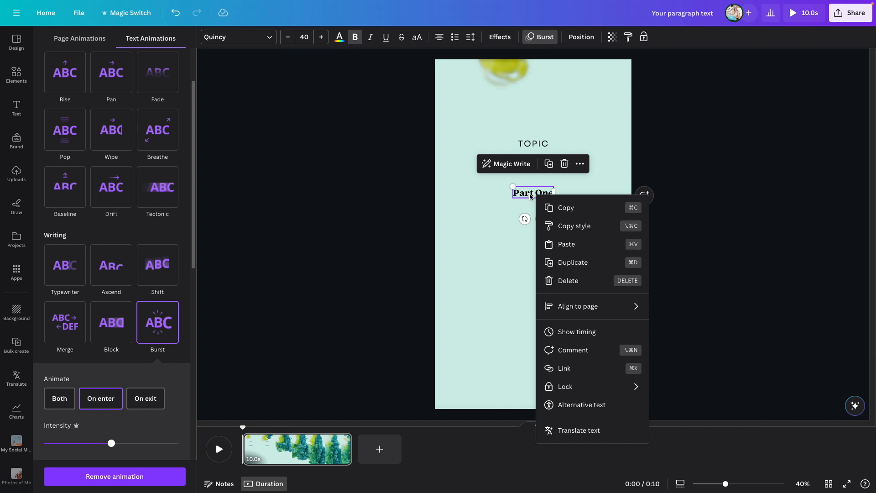
click(583, 335)
drag(347, 433, 292, 433)
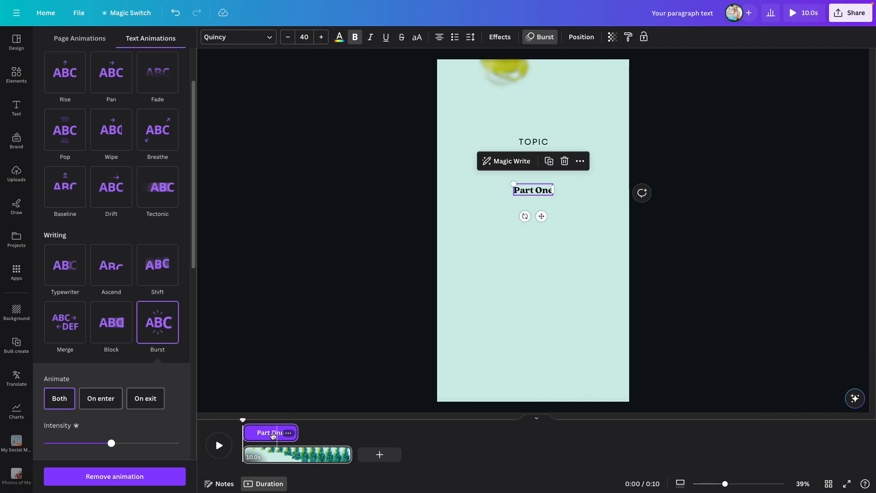
Duplicate "Part One", change the copy's text to "Part Two", and shift its timing to the second half of the page
click(549, 163)
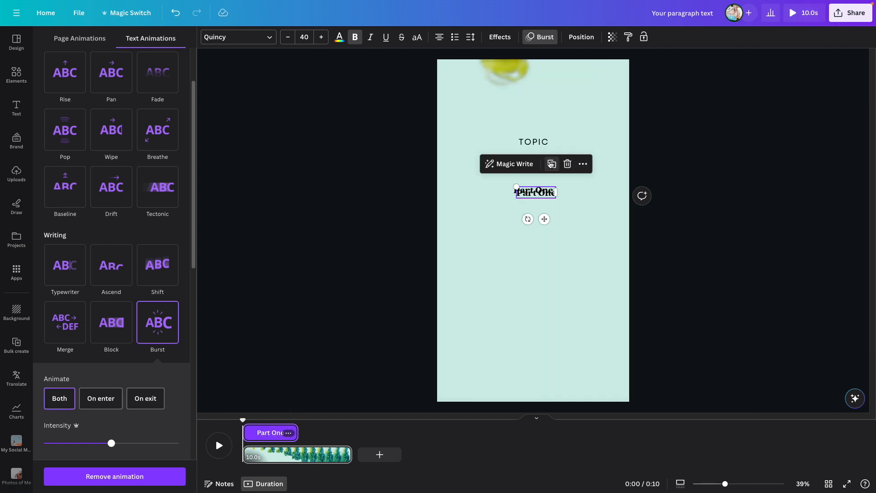
double_click(543, 194)
text(Part Two)
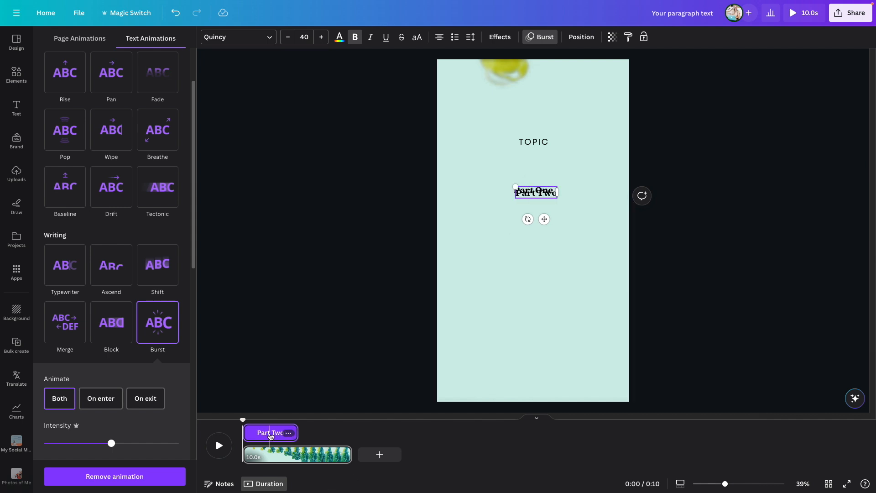
drag(270, 432, 323, 432)
click(484, 262)
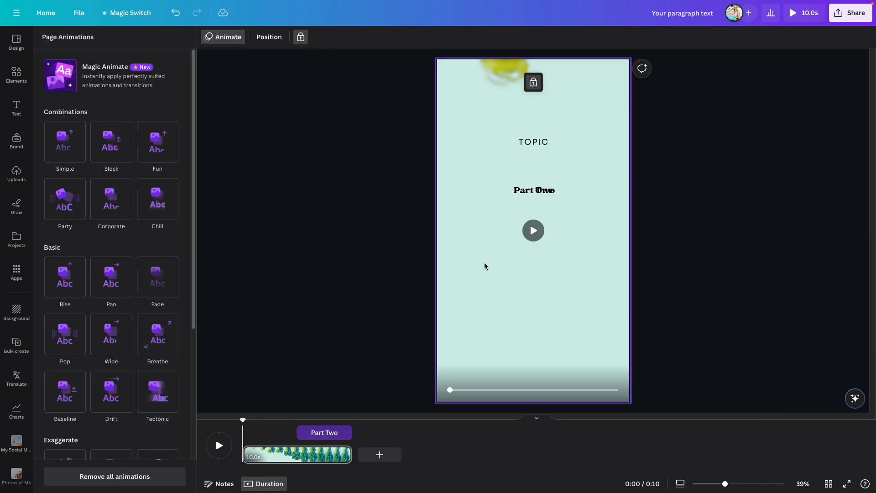
Add a text box near the page's top edge with the text "DID YOU KNOW?"
key(t)
click(566, 267)
drag(555, 232, 544, 81)
double_click(543, 80)
text(Did Y)
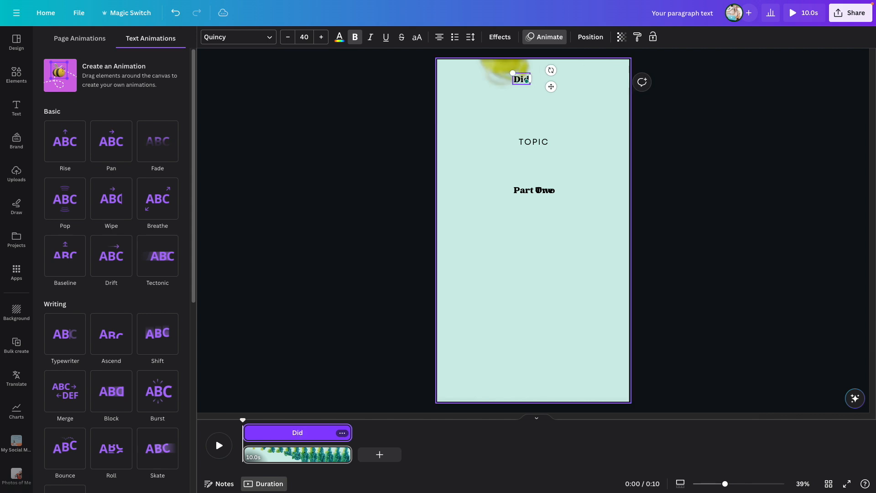
key(BackSpace)
key(BackSpace)
key(BackSpace)
key(BackSpace)
key(BackSpace)
text(DID YOU KNOW?)
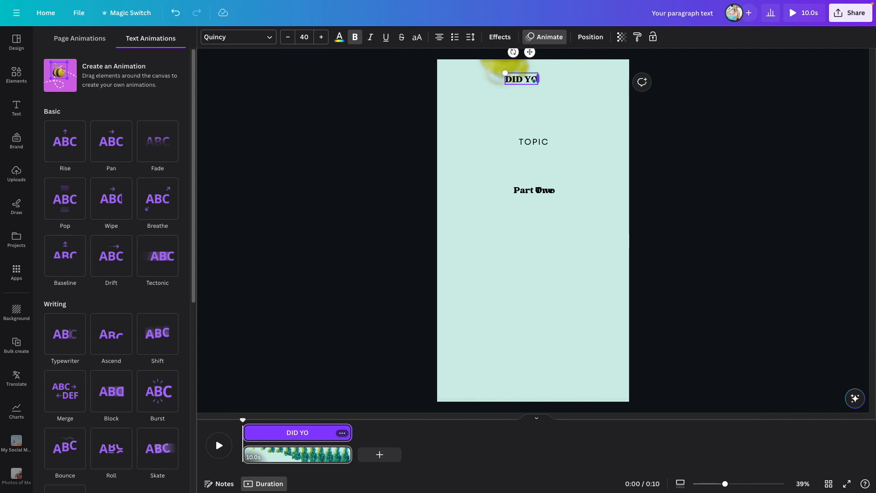
Repeat "DID YOU KNOW?" within its text box and enlarge the line to font size 71.4 so it runs past the page's width
key(ctrl+a)
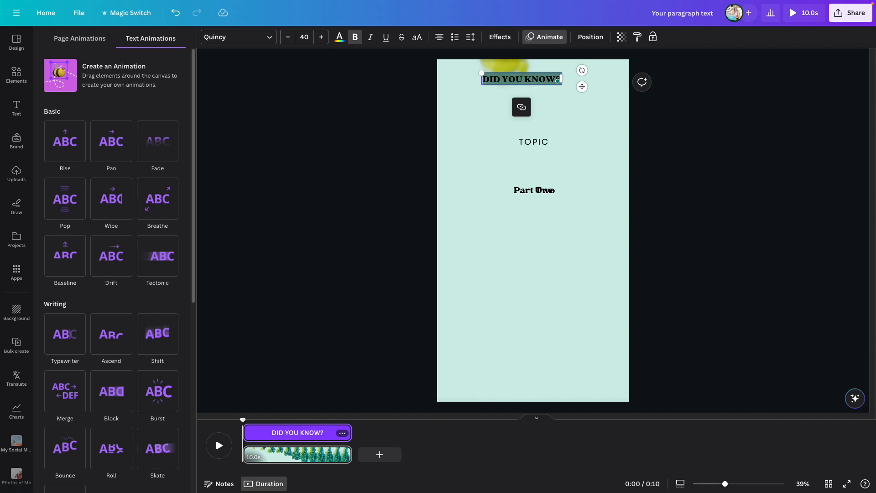
key(ctrl+c)
key(Right)
key(ctrl+v)
drag(440, 72, 342, 65)
drag(552, 74, 710, 87)
Remove bold from the repeated "DID YOU KNOW?" line and colour it dark green from the brand palette
click(355, 38)
click(340, 38)
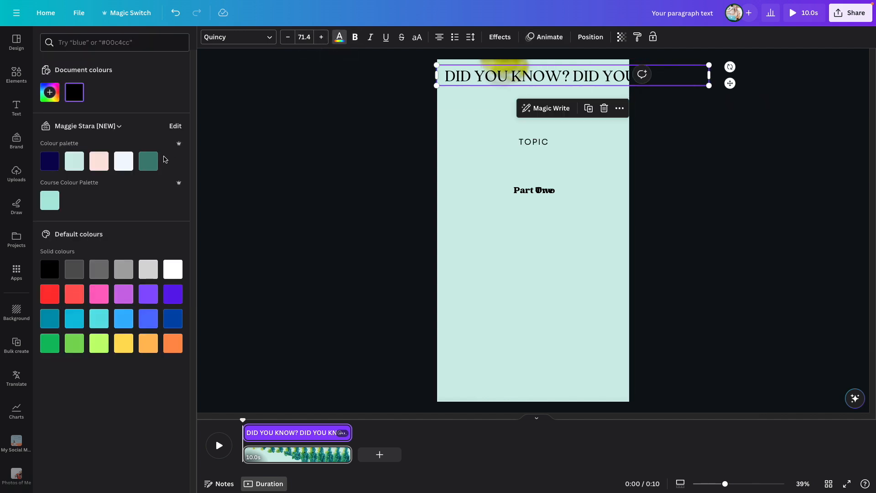
click(147, 163)
Position the green line at the page's top and paste copies below it to form three horizontally staggered rows
drag(596, 74, 547, 103)
key(super+v)
click(655, 92)
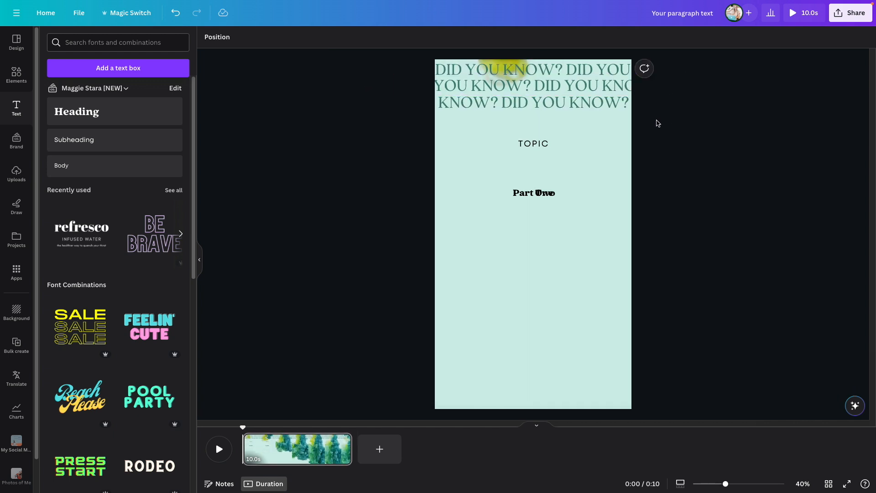
Space the three "DID YOU KNOW?" rows evenly in the vertical direction and group them
drag(658, 123, 603, 58)
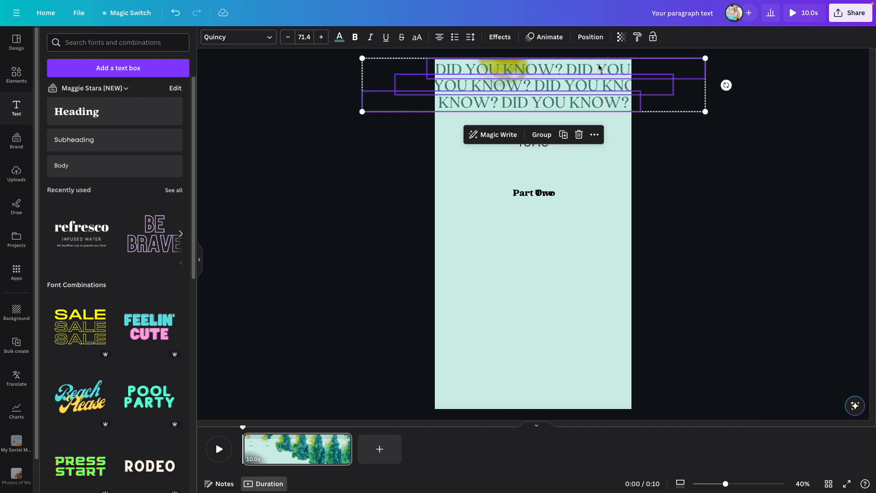
right_click(599, 67)
mouse_move(648, 195)
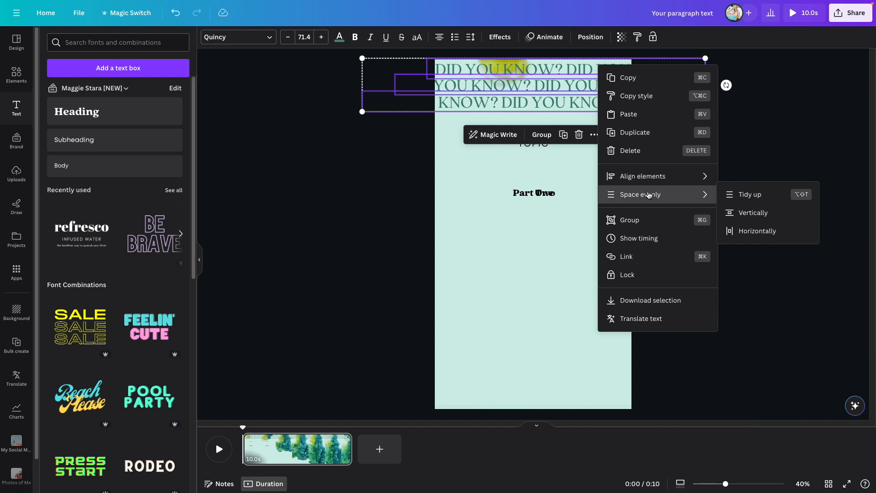
click(753, 213)
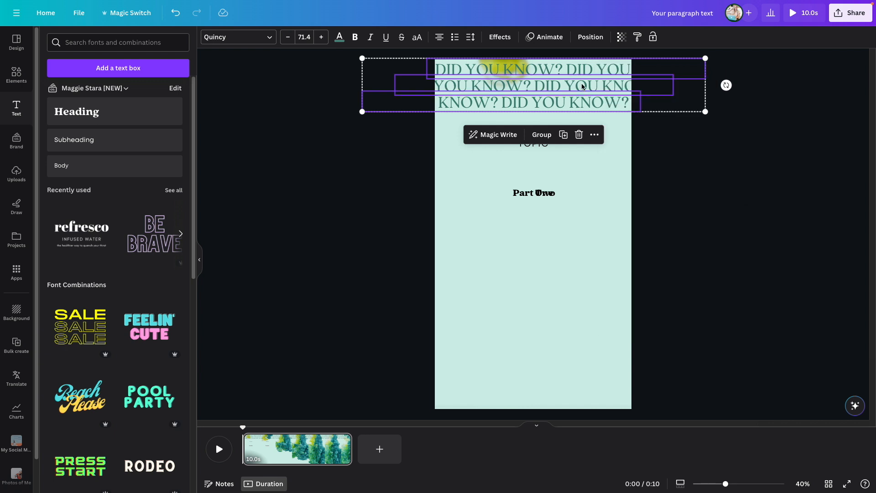
click(540, 134)
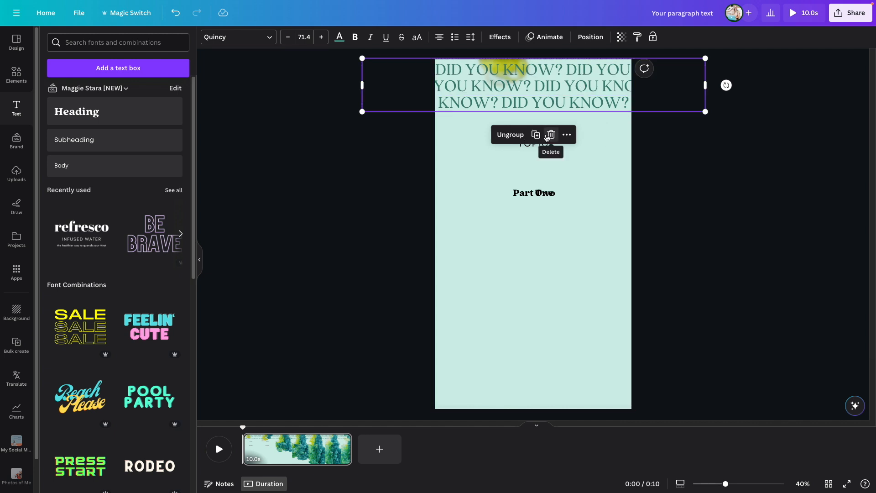
Duplicate the grouped "DID YOU KNOW?" rows and place the copy along the page's bottom edge
click(536, 134)
drag(602, 87, 600, 379)
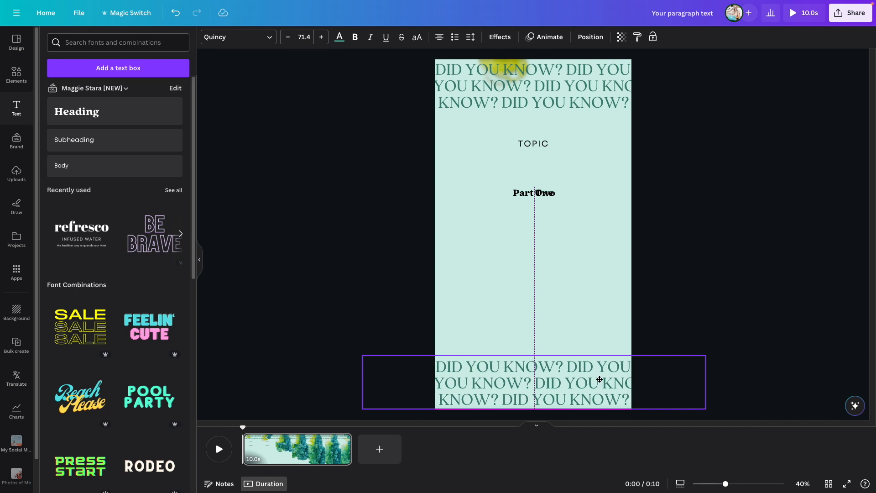
click(769, 235)
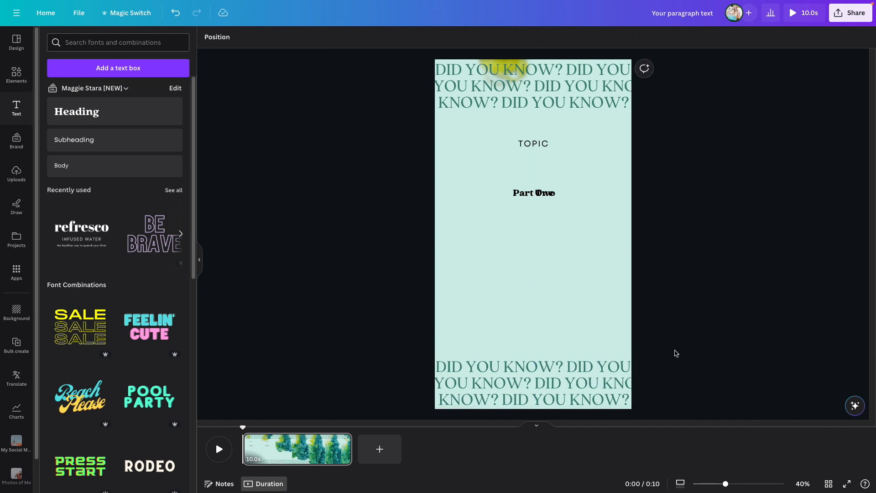
Enlarge the bottom "DID YOU KNOW?" group slightly to font size 74.5 so its rows overrun both page sides
click(486, 362)
drag(358, 354, 352, 353)
drag(706, 355, 710, 353)
Delete the top "DID YOU KNOW?" group and put a copy of the enlarged bottom group in its place
click(535, 65)
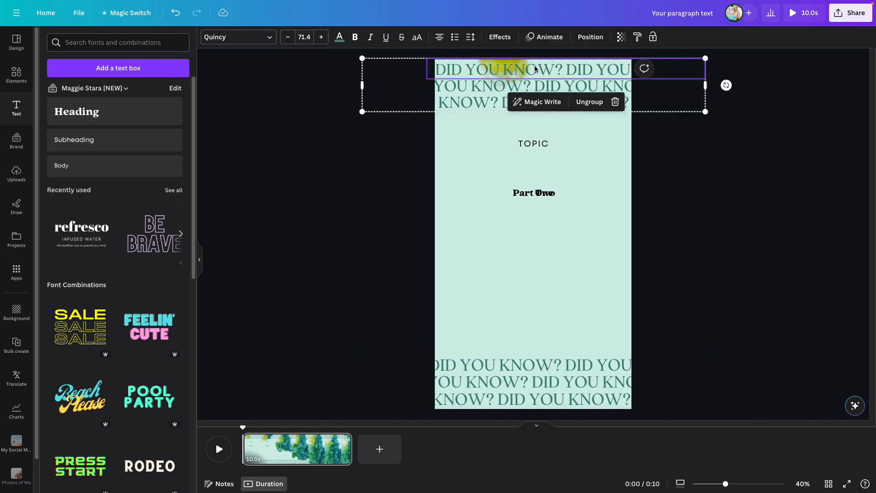
key(Delete)
click(607, 384)
drag(607, 384, 609, 81)
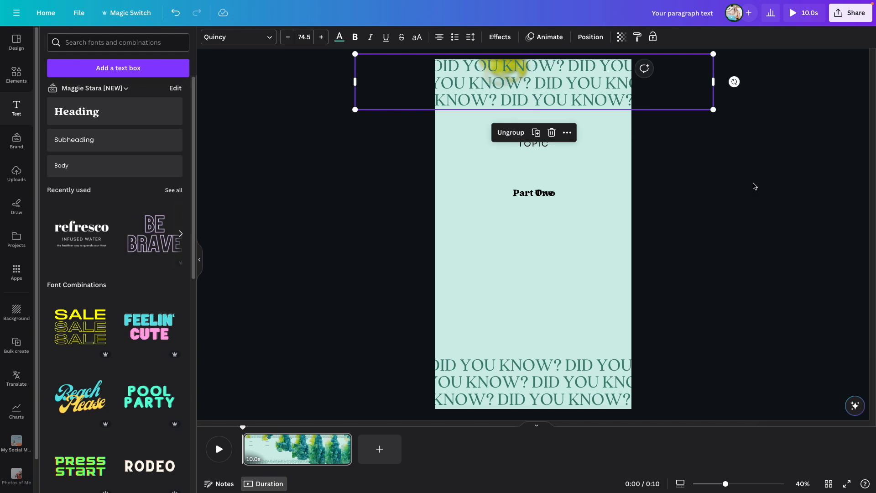
Nudge the bottom "DID YOU KNOW?" group slightly down towards the page's bottom edge
click(577, 365)
key(Down)
key(Down)
key(Down)
key(Down)
key(Down)
key(Down)
key(Down)
key(Down)
key(Down)
key(Down)
key(Down)
key(Down)
key(Down)
key(Down)
key(Down)
key(Down)
key(Down)
key(Down)
key(Down)
key(Down)
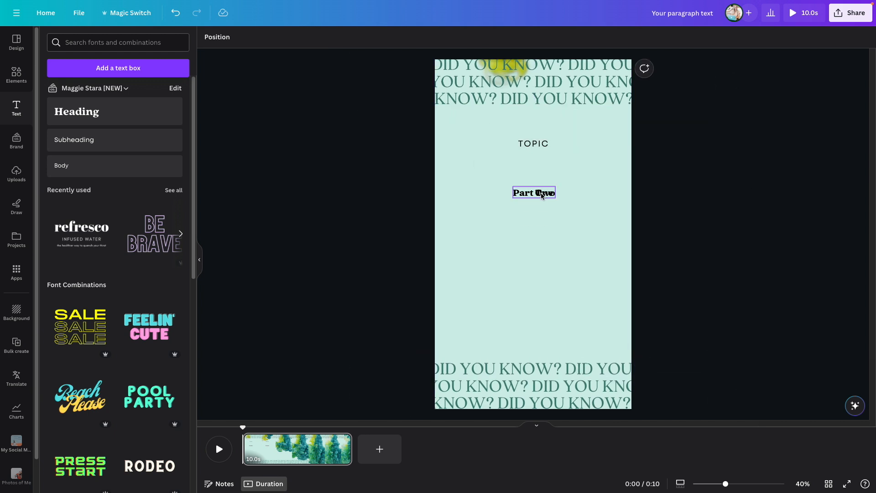
Separate the overlapping texts by moving Part Two below Part One, and widen the Part Two text box
click(542, 197)
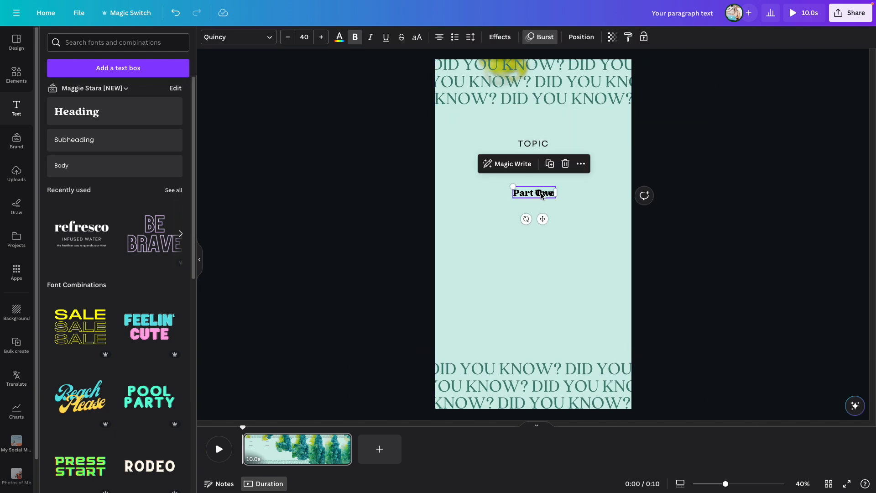
drag(540, 197, 454, 213)
drag(556, 212, 576, 213)
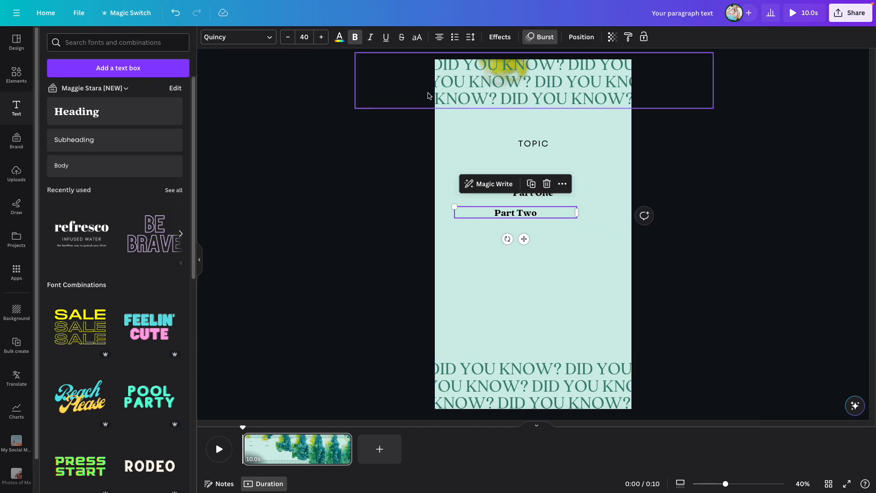
Add the tall green-framed guide image from the My Social Media Templates folder and scale it to cover the whole page
scroll(20, 314, down, 1)
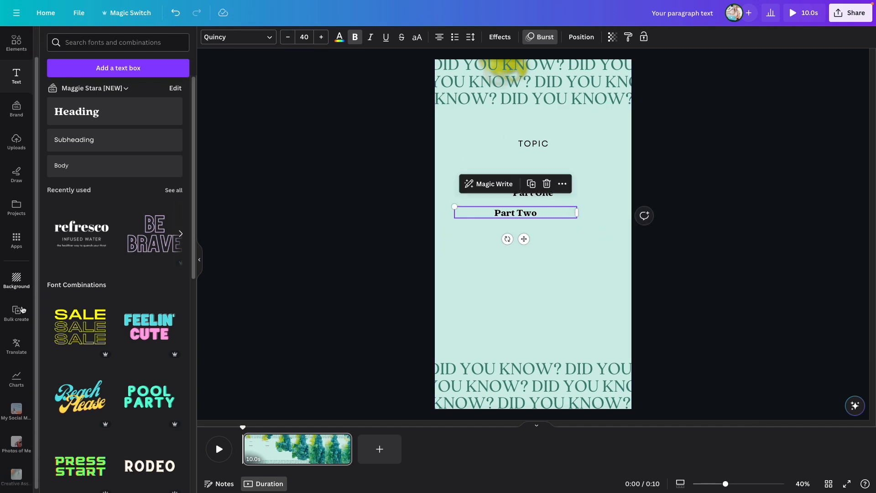
click(16, 407)
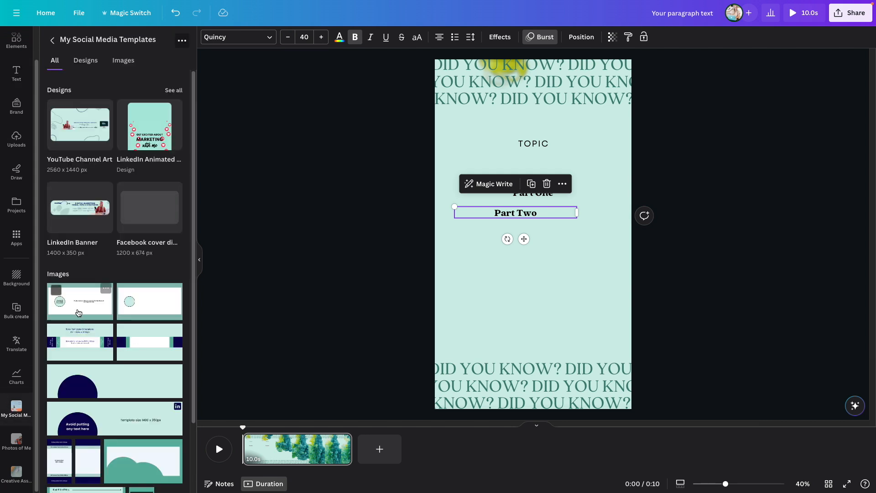
scroll(143, 456, down, 2)
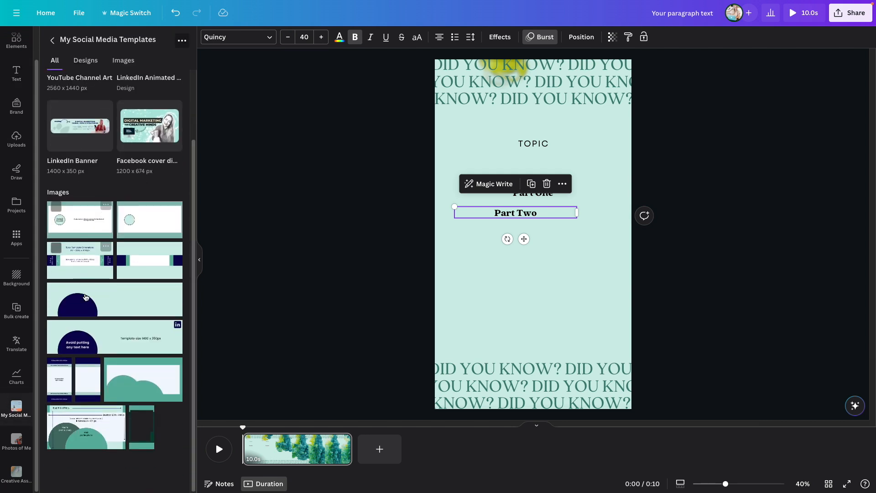
click(142, 428)
drag(574, 311, 540, 252)
drag(566, 291, 644, 420)
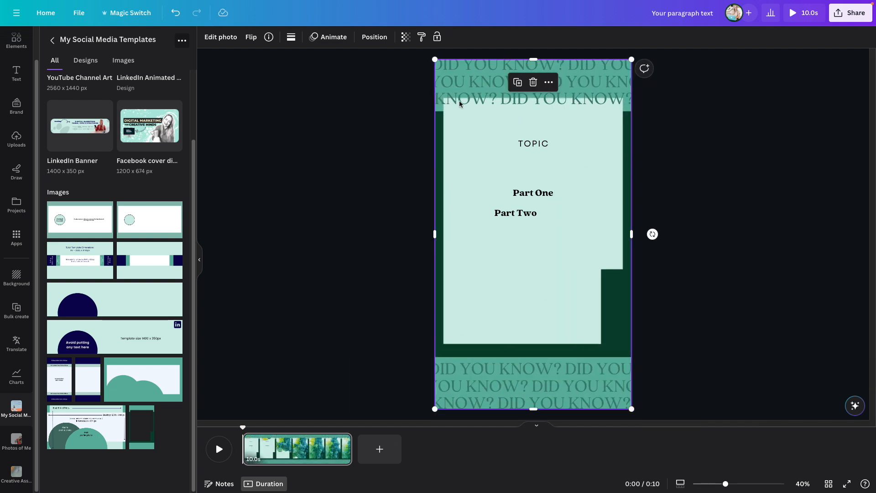
Widen the Part One and Part Two text boxes to matching widths inside the guide's clear area, centred on the page
click(478, 216)
mouse_move(577, 212)
mouse_down()
mouse_move(614, 213)
mouse_move(573, 212)
mouse_up()
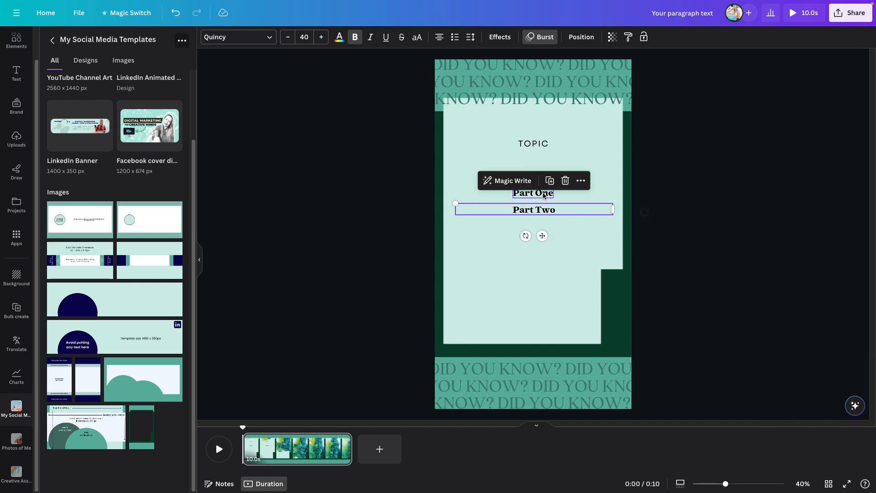
click(518, 195)
drag(511, 193, 456, 195)
drag(554, 192, 614, 195)
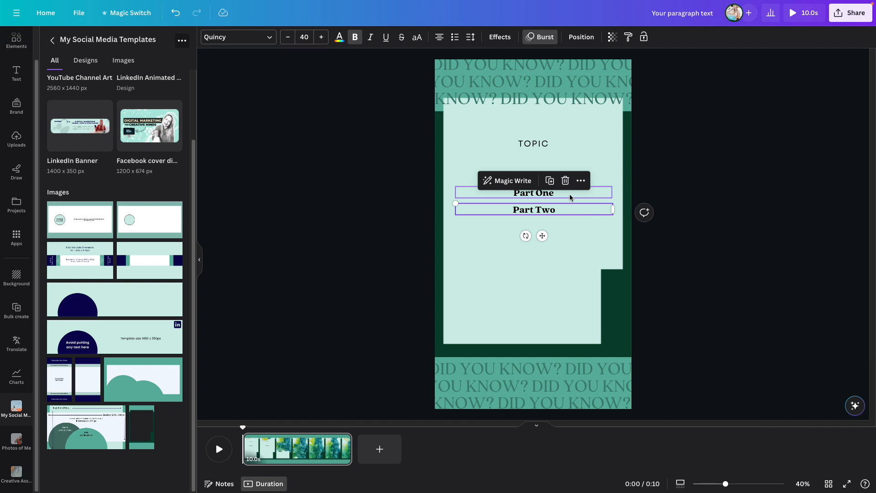
Move the Part One box directly beneath TOPIC and stack the Part Two box exactly on top of it
drag(569, 197, 571, 167)
click(469, 37)
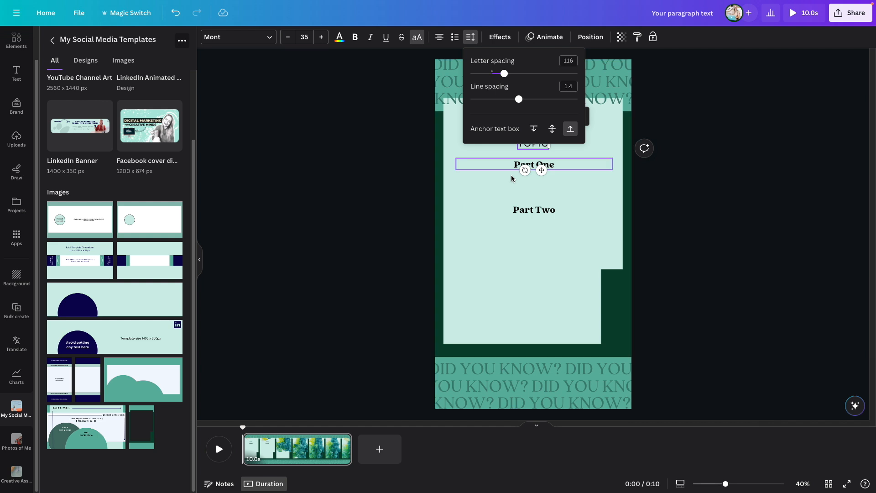
drag(551, 216, 552, 170)
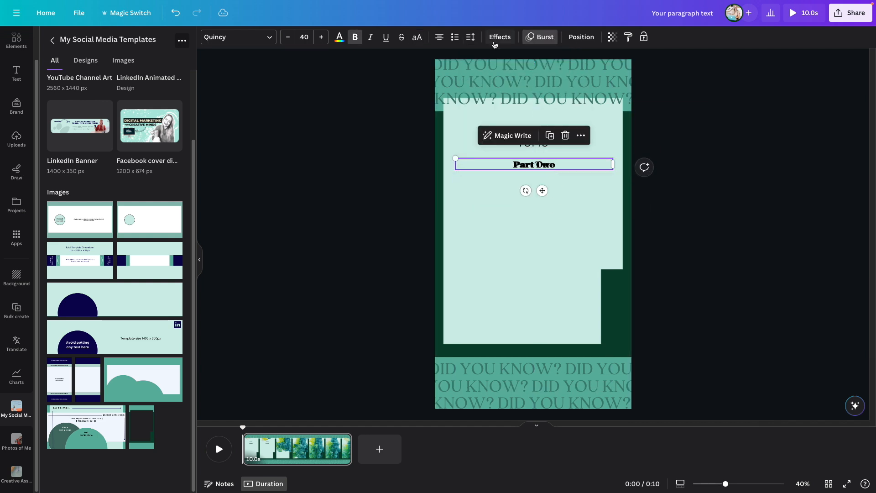
click(468, 38)
click(811, 172)
Delete the green-framed guide image from the page
click(519, 176)
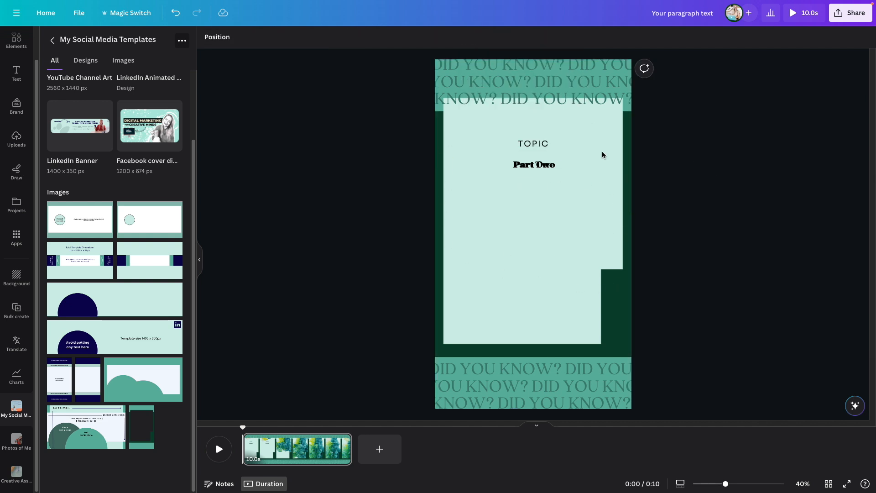
click(616, 308)
key(Delete)
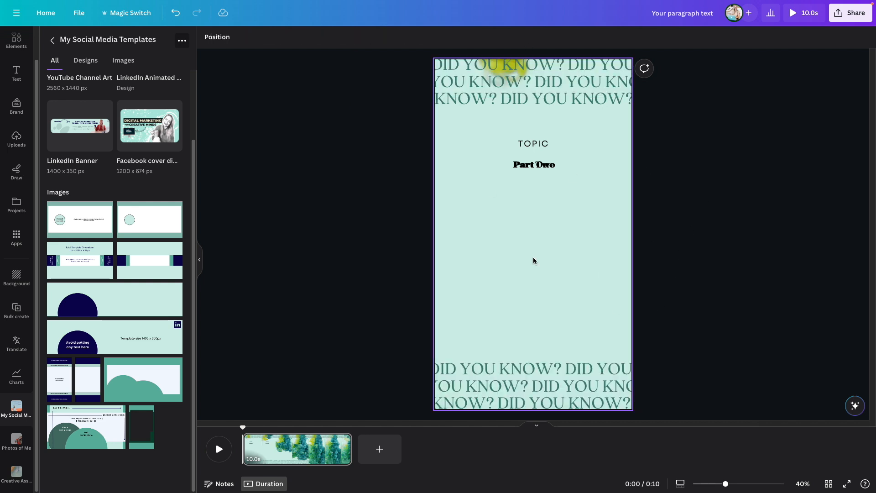
Unlock the ink video background through the layer list and detach the video from the background
click(552, 363)
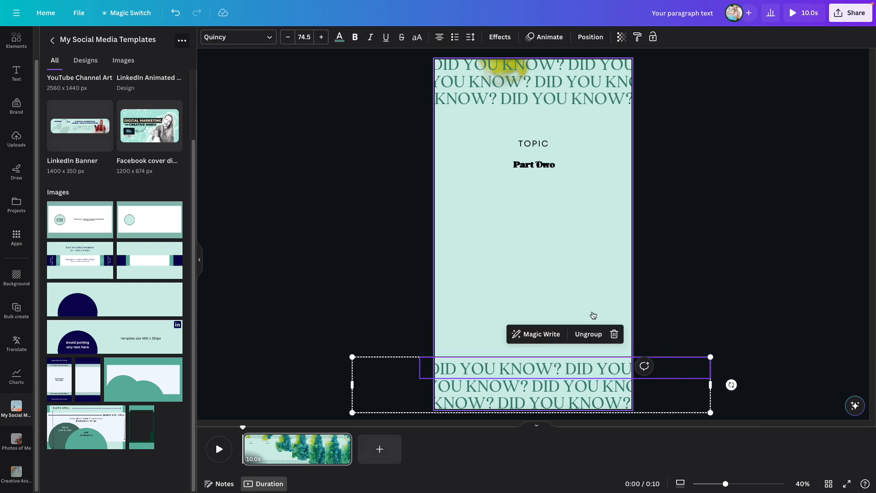
click(585, 37)
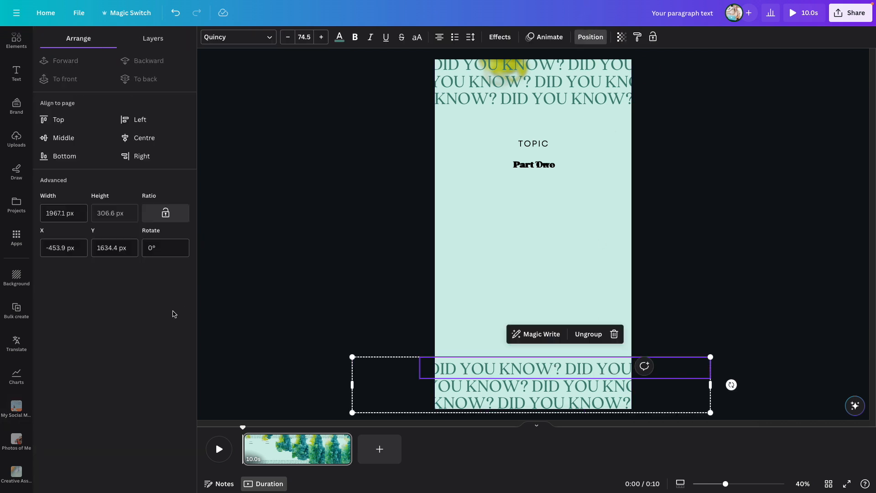
click(601, 41)
click(600, 42)
click(153, 38)
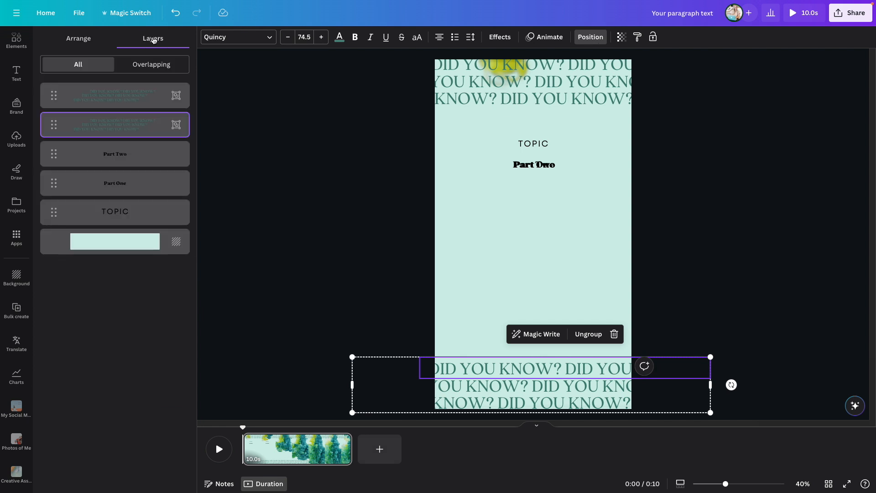
click(143, 242)
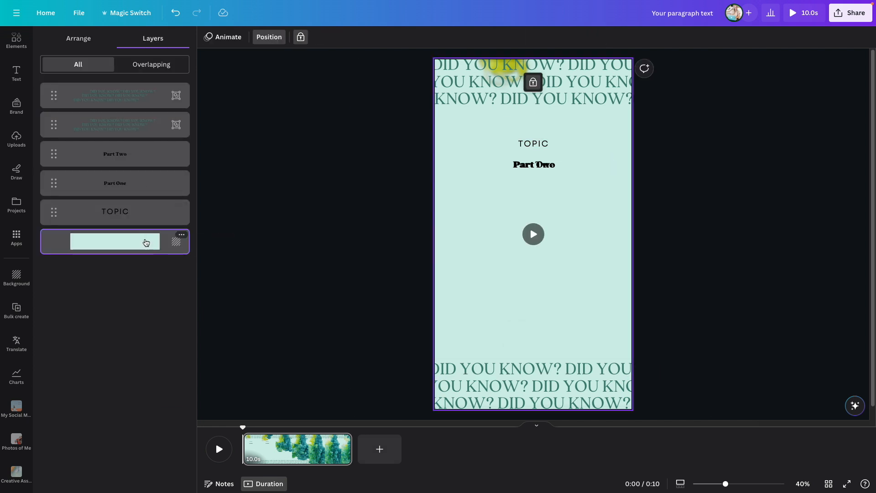
click(179, 236)
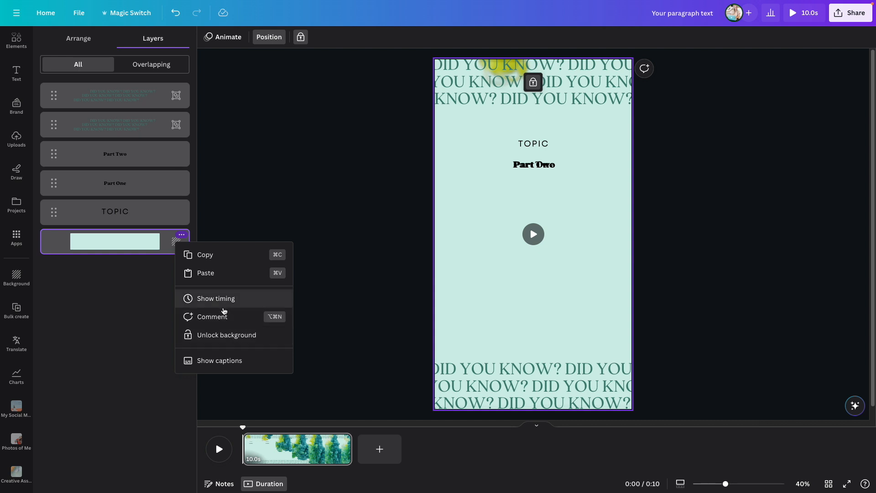
click(225, 333)
click(180, 236)
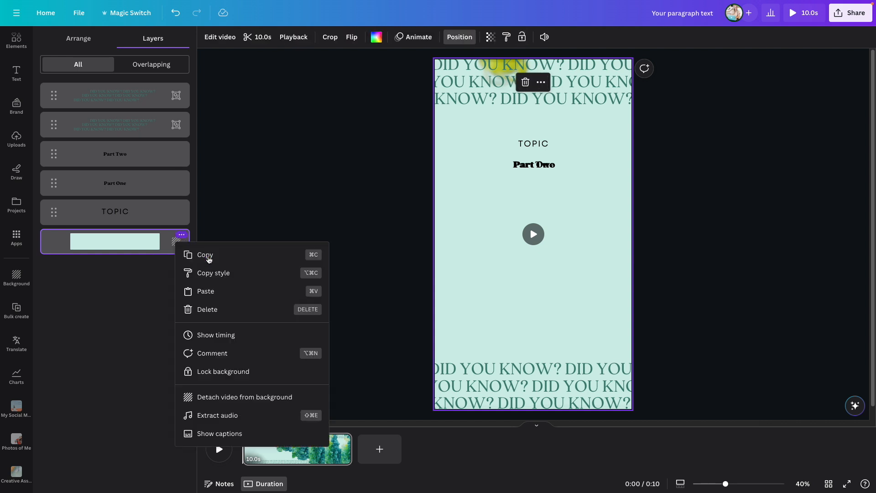
click(236, 396)
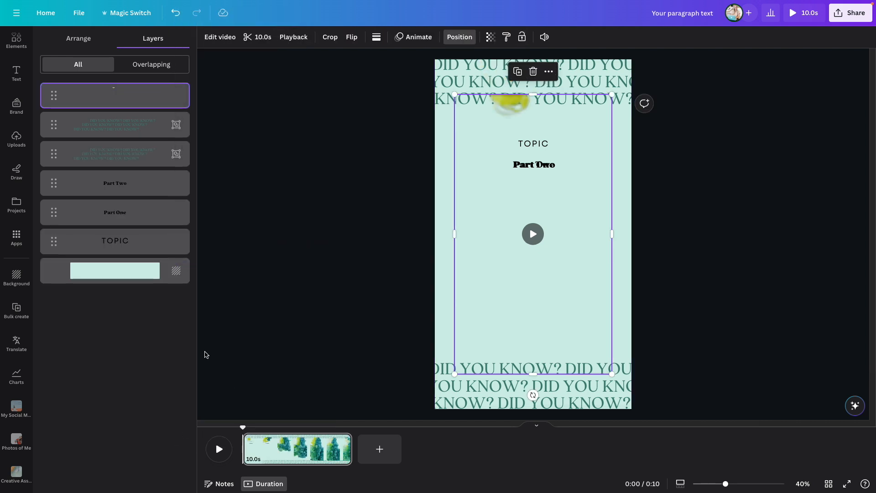
Reorder the layers so the ink video sits beneath TOPIC and the bottom "DID YOU KNOW?" group sits beneath the video
drag(127, 103, 127, 257)
click(131, 132)
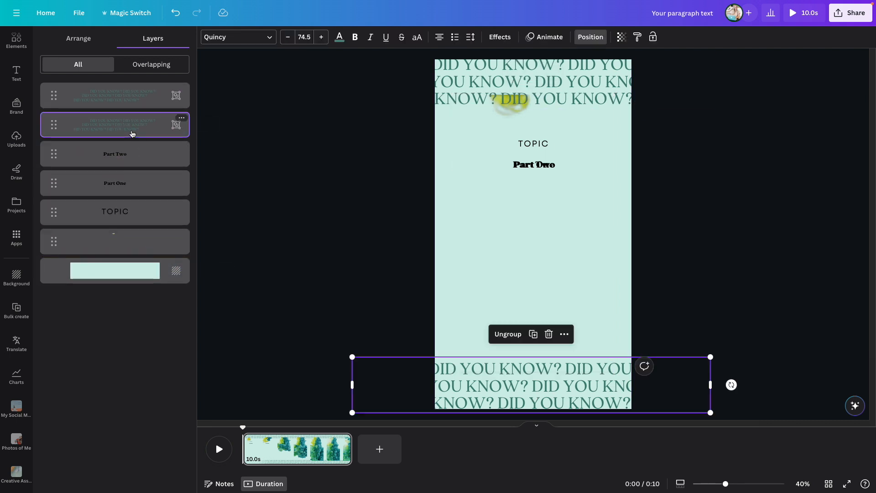
drag(134, 126, 130, 247)
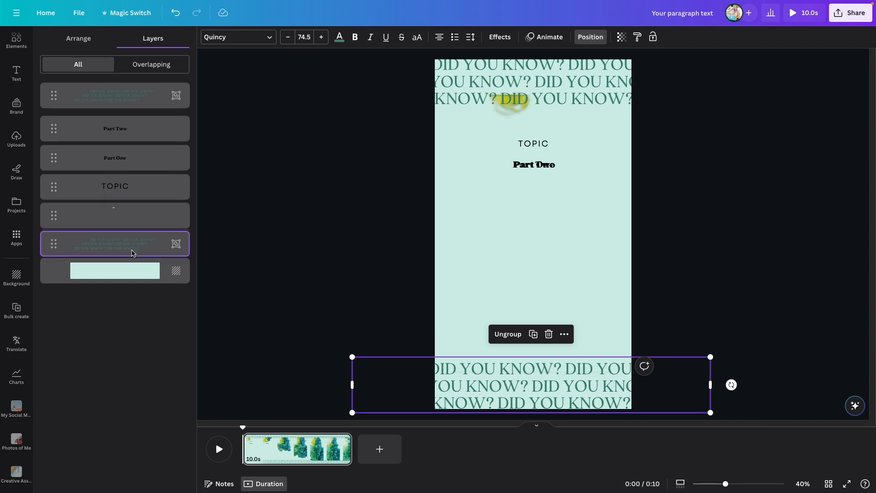
Fit the detached ink video to the full 1,080 × 1,920 page and preview it over the bottom text
drag(549, 230, 510, 190)
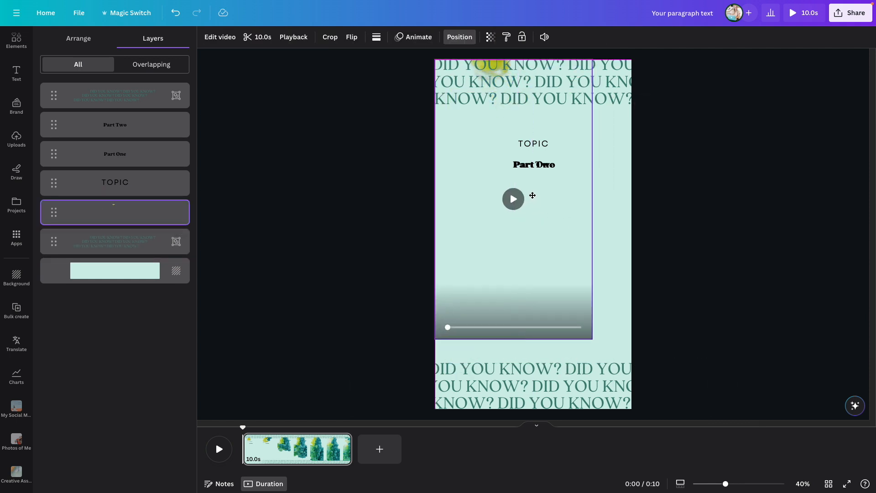
drag(592, 340, 631, 409)
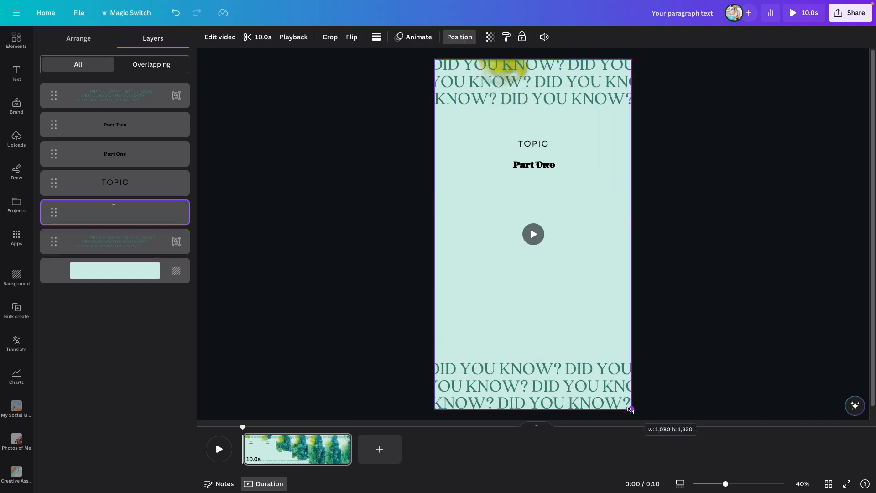
mouse_move(243, 427)
mouse_down()
mouse_move(345, 434)
mouse_move(245, 439)
mouse_up()
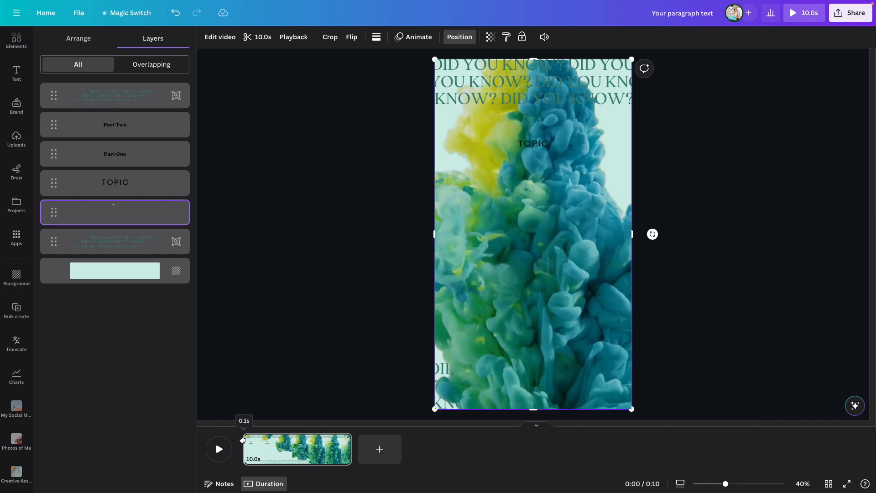
click(249, 329)
Remove the Bulk create shortcut, reopen Bulk create from the apps library and start entering data manually
click(17, 310)
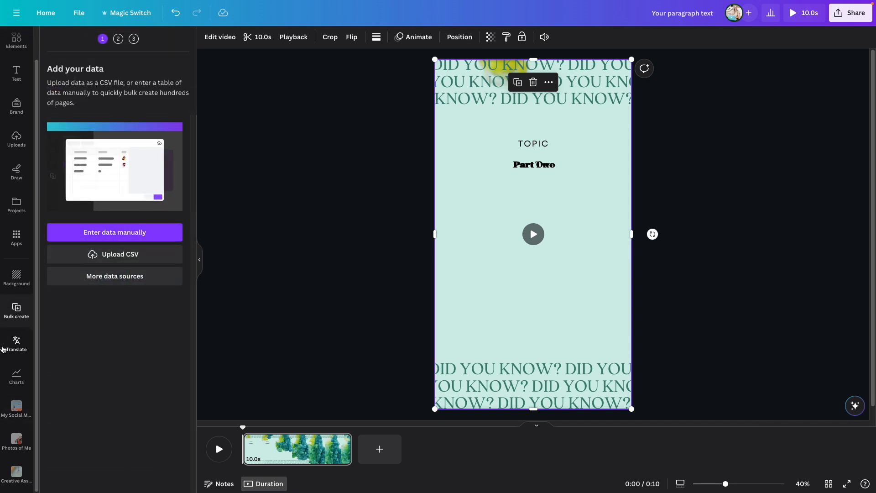
click(5, 301)
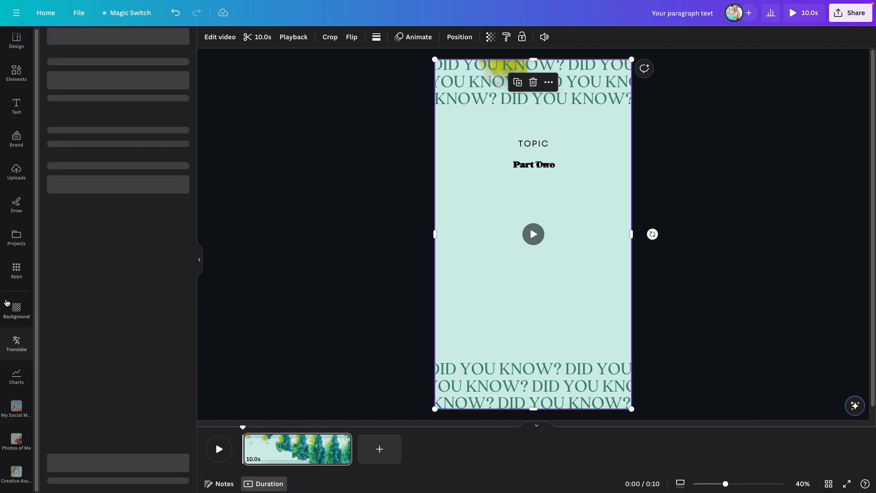
click(16, 270)
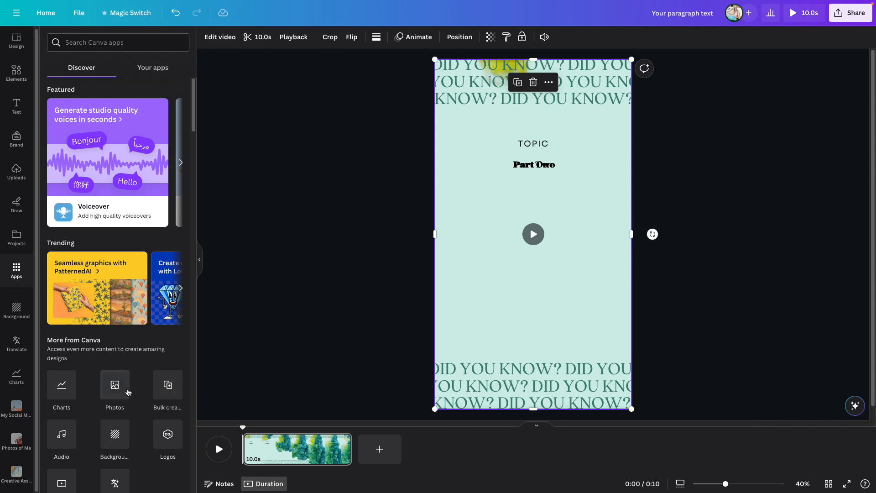
click(167, 385)
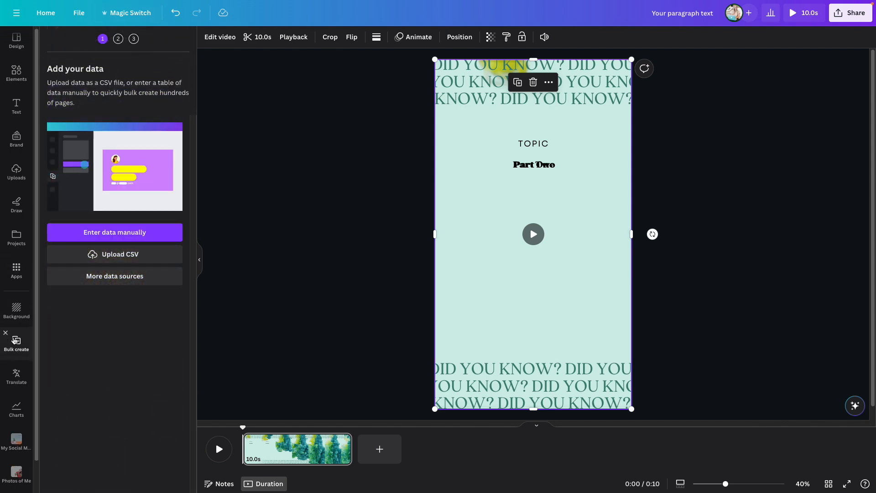
click(145, 238)
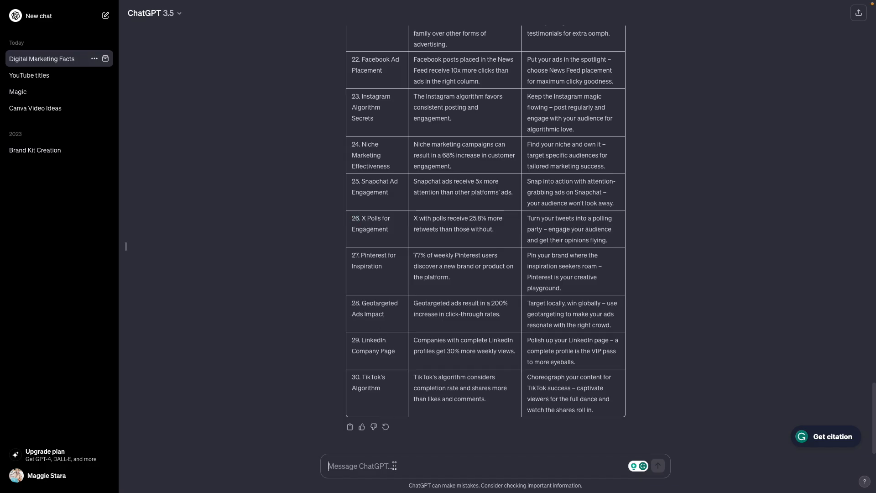
Switch to ChatGPT and send the prompt "Remove the numbers from the first column" for the marketing facts table
text(R)
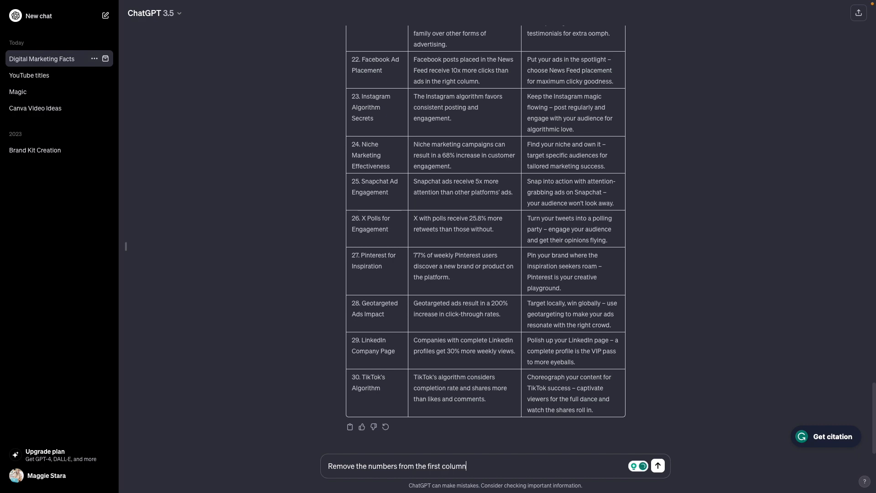
key(Return)
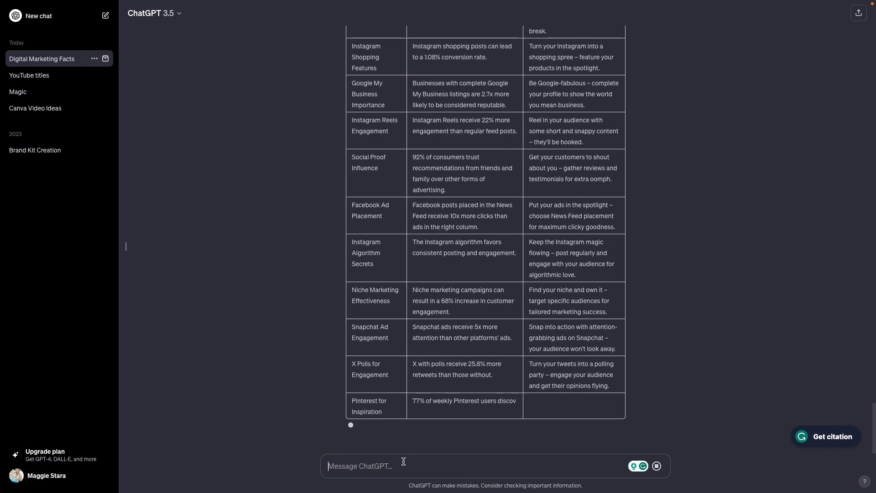
scroll(351, 376, up, 15)
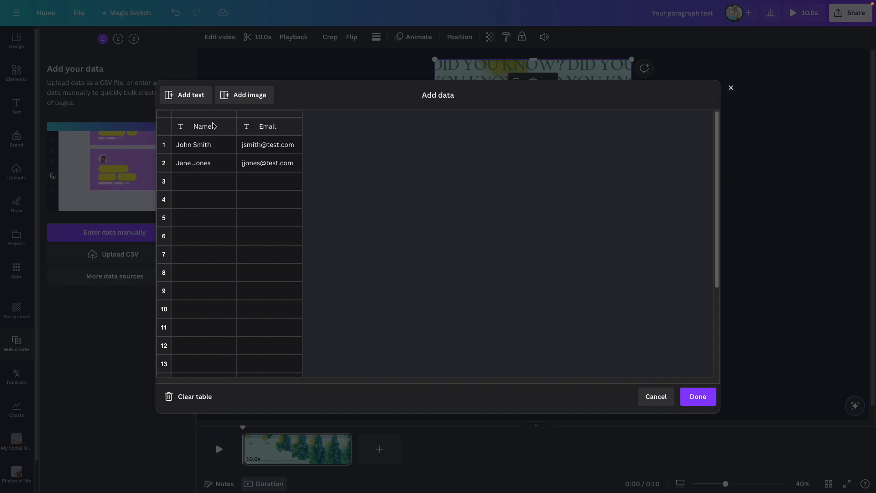
Switch back to Canva, paste the facts table with Topic Area, Fact and What to Do columns over the sample data, and submit it
right_click(212, 126)
click(241, 152)
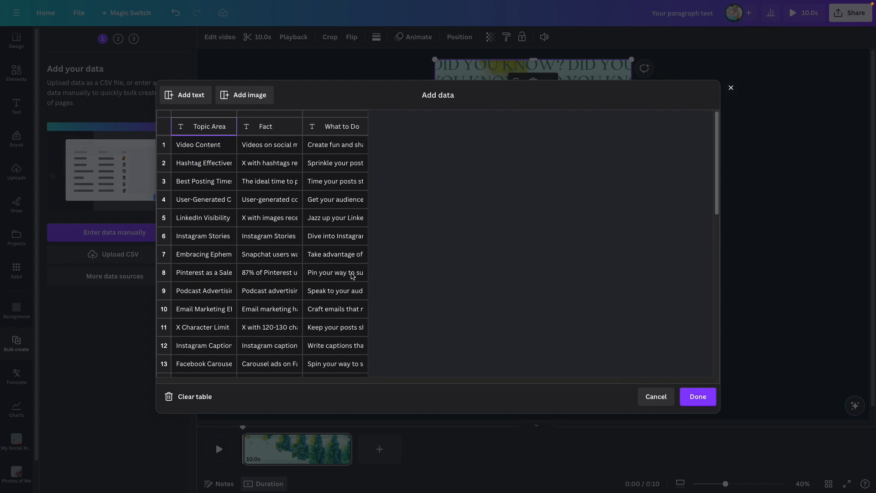
scroll(365, 272, down, 6)
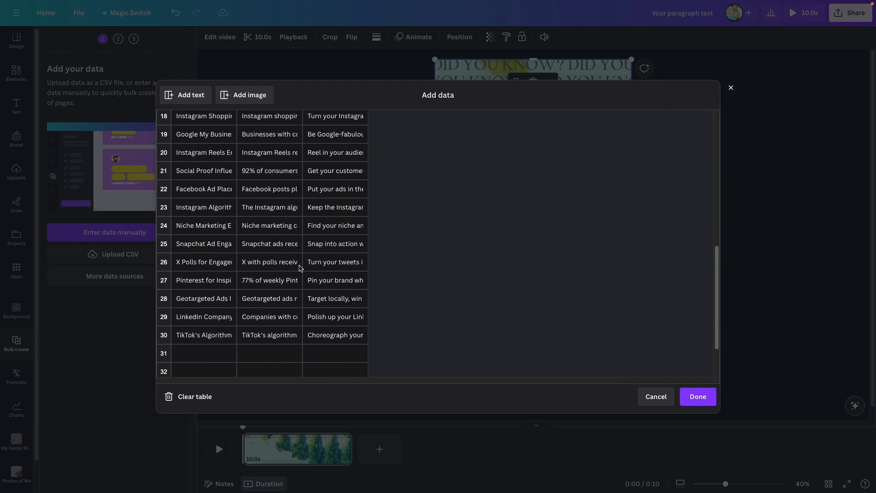
click(711, 398)
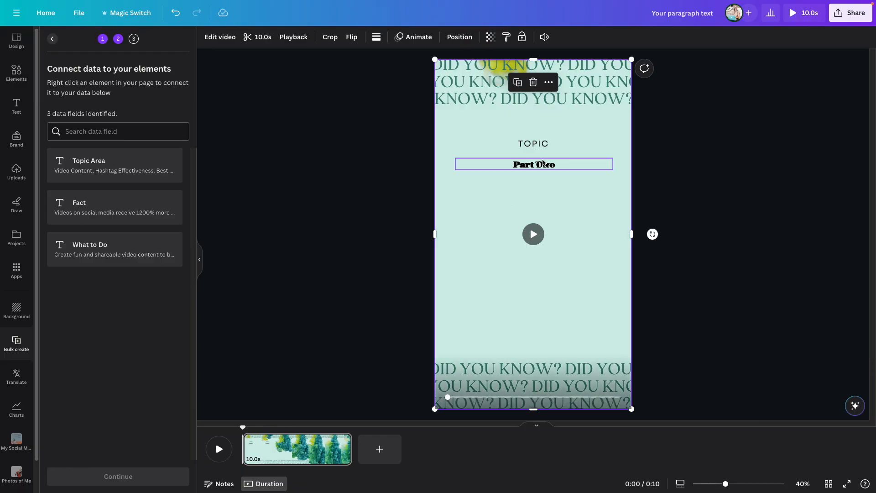
Connect the TOPIC text on the page to the Topic Area data field
click(536, 147)
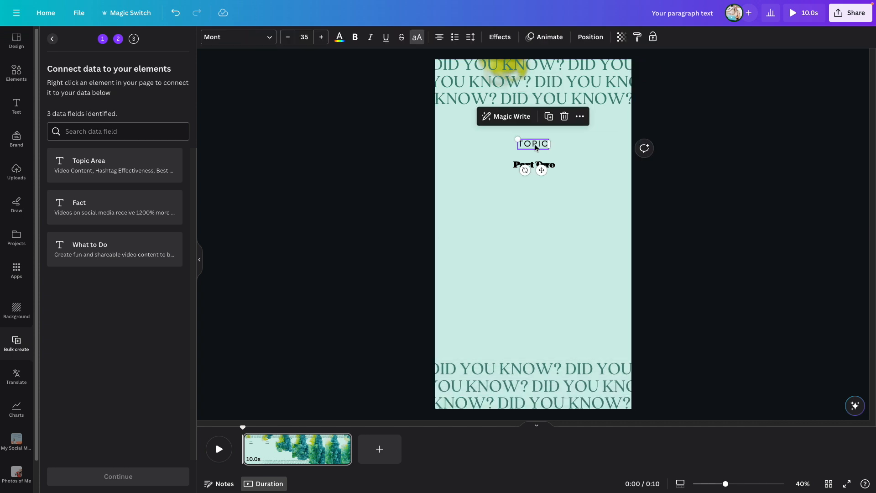
right_click(535, 147)
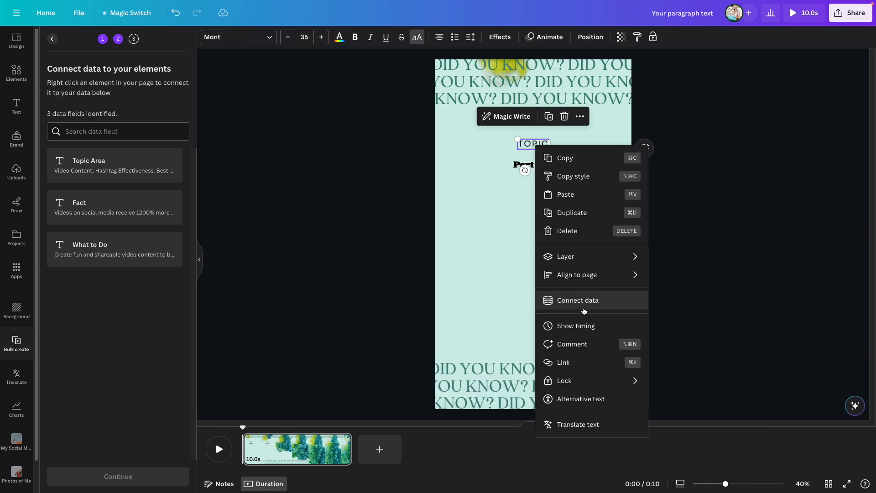
click(563, 307)
click(582, 204)
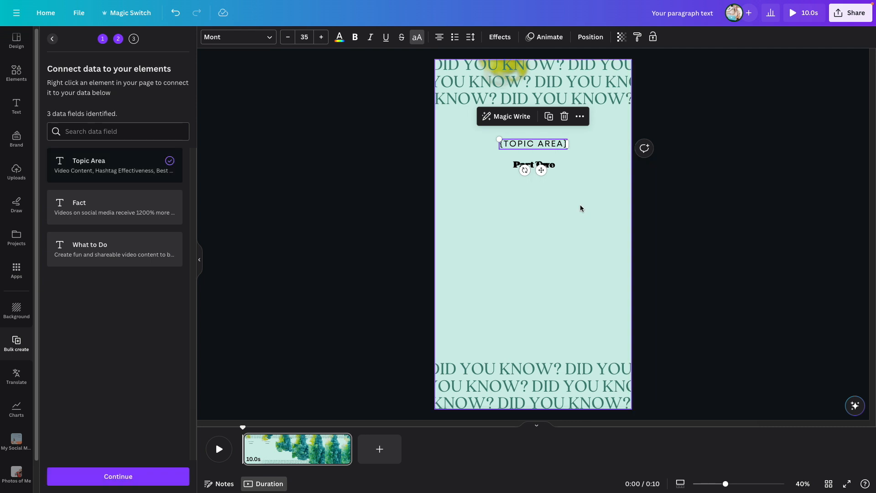
Connect the "Part One" text box to the Fact data field
click(549, 165)
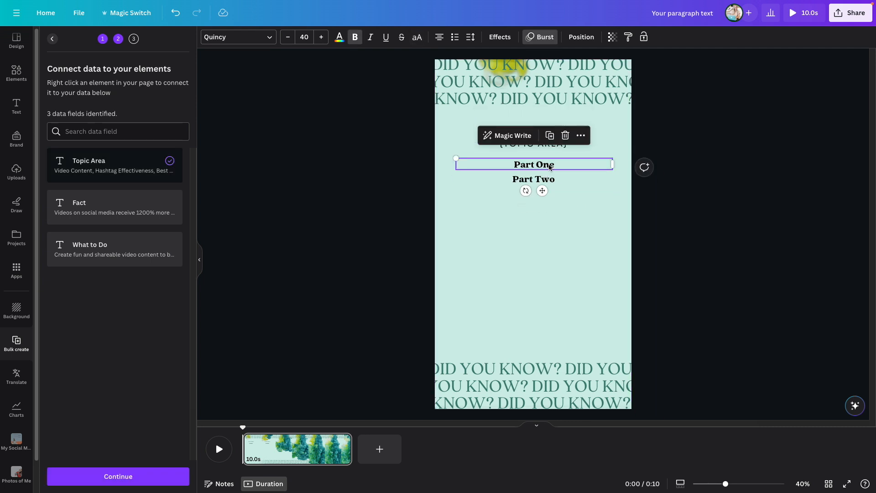
right_click(550, 166)
click(589, 319)
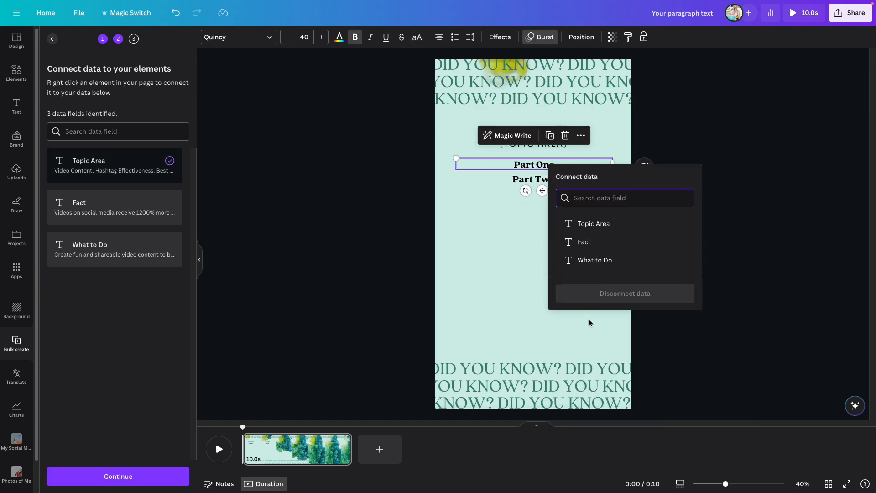
click(588, 246)
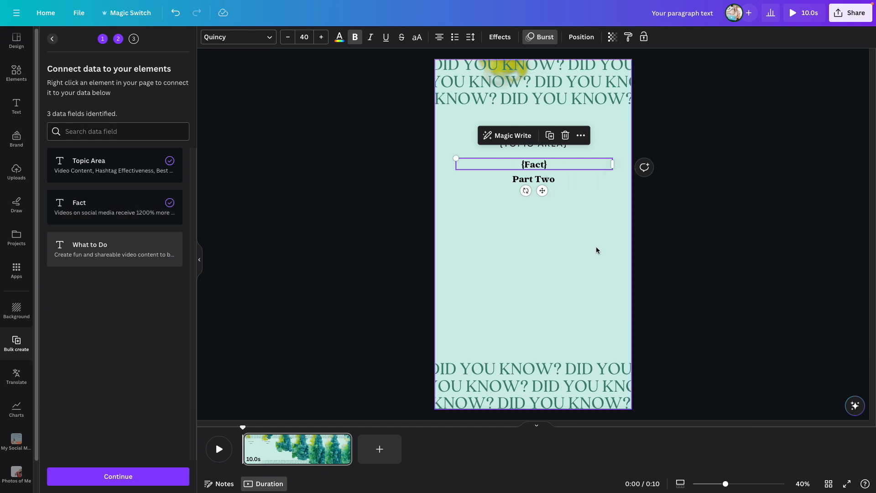
Connect the "Part Two" text box to the What to Do data field
click(496, 184)
right_click(547, 183)
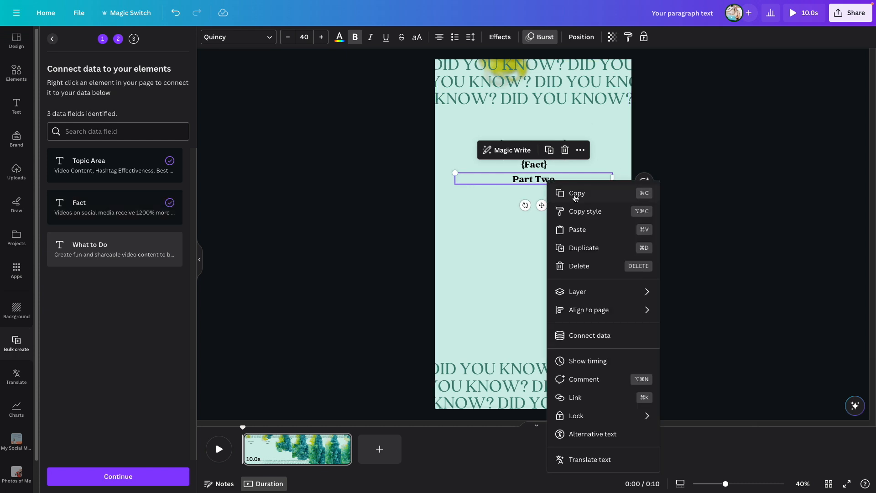
click(583, 333)
click(579, 274)
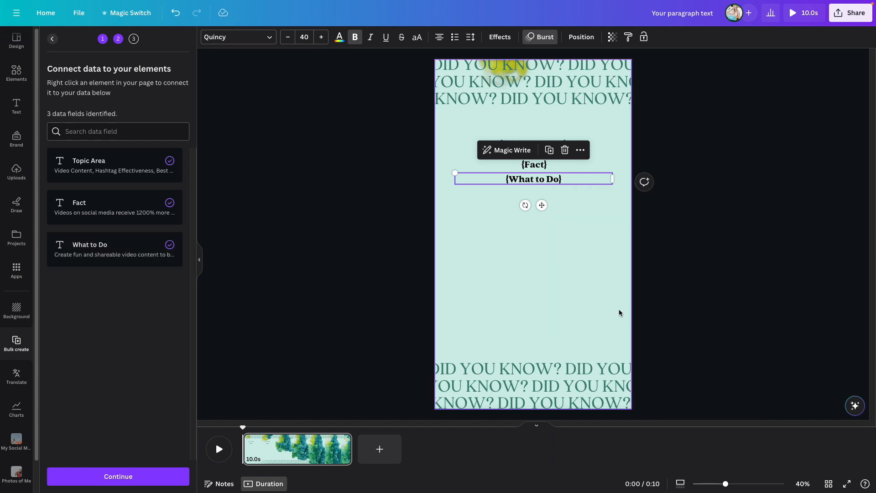
Overlap the {Fact} and {What to Do} placeholders below the topic at font size 50, and continue to applying the data
drag(563, 165, 536, 193)
click(139, 476)
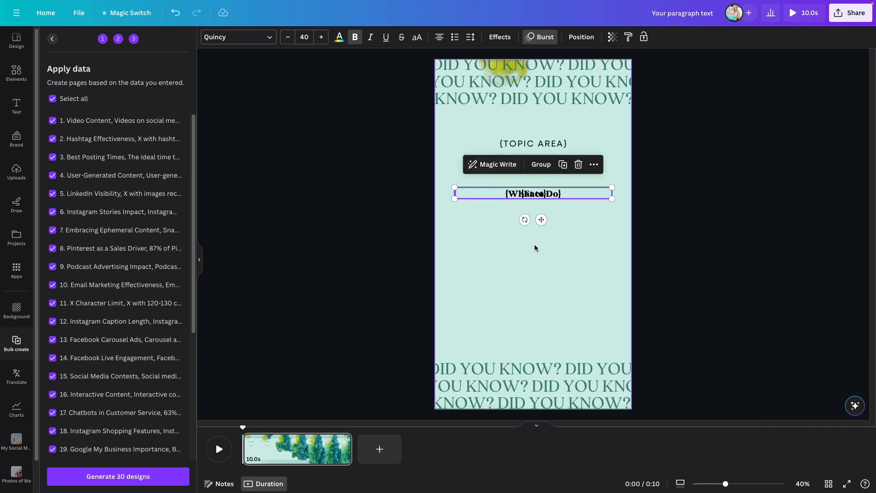
click(321, 37)
click(321, 37)
click(321, 37)
click(320, 37)
click(321, 37)
click(321, 37)
click(320, 37)
click(320, 37)
click(321, 37)
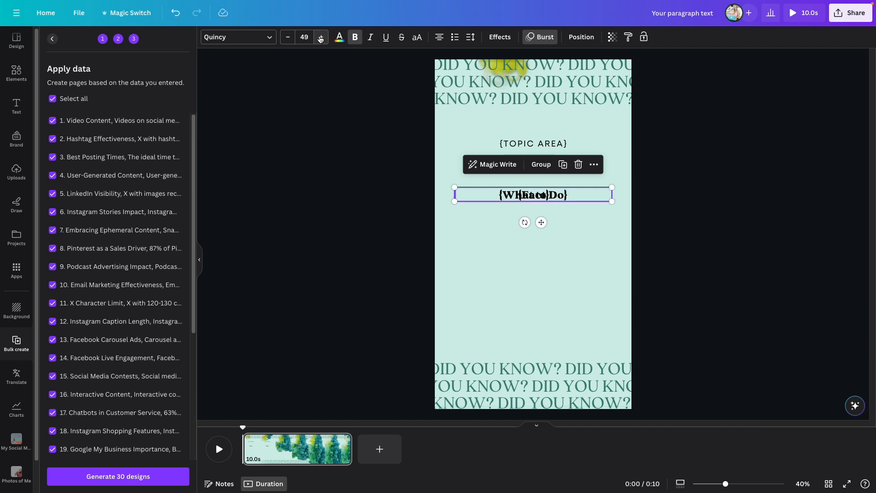
click(321, 37)
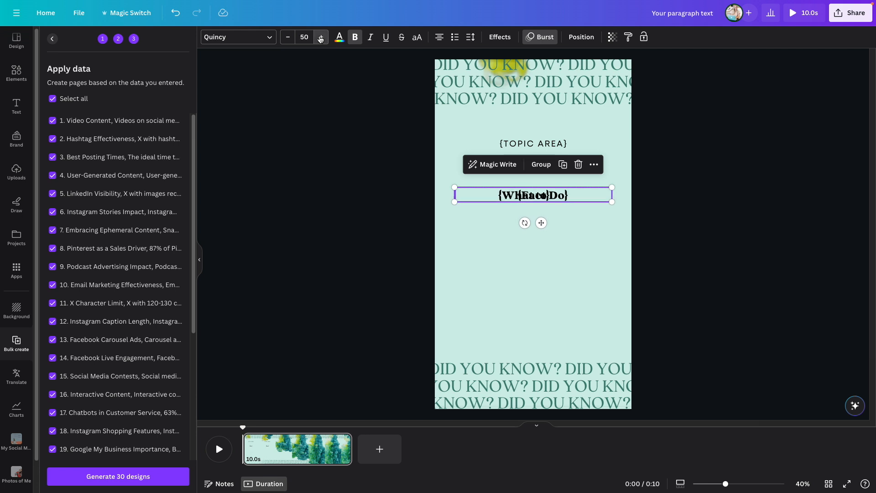
Generate the 30 designs from all the selected data rows
click(551, 144)
click(566, 272)
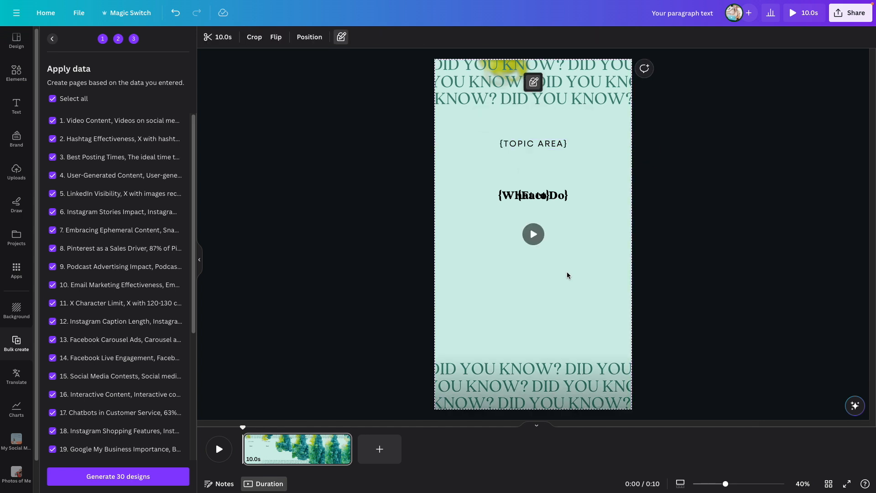
click(96, 476)
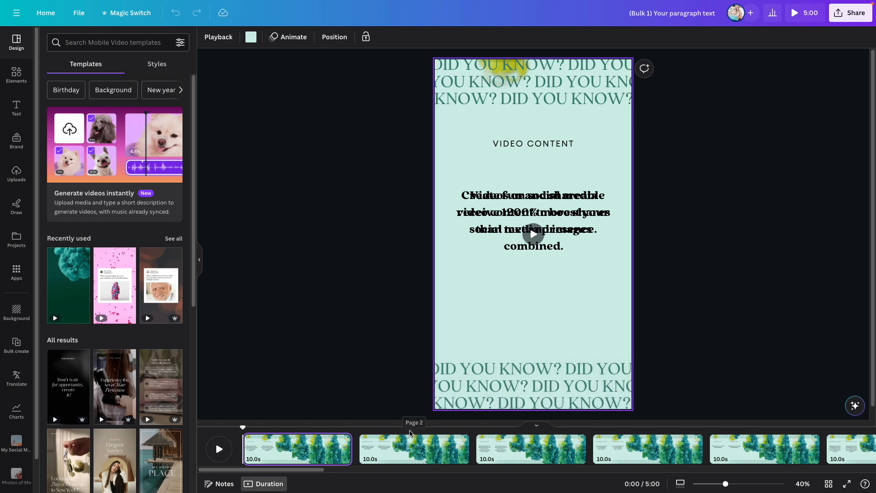
Overlay the vertical guide image from My Social Media Templates across the first page to check the text placement, and delete it
click(15, 445)
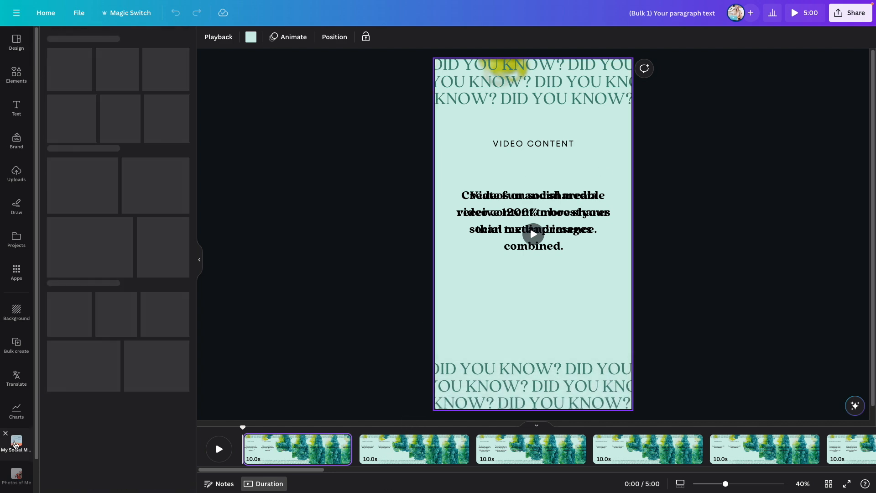
scroll(88, 422, down, 3)
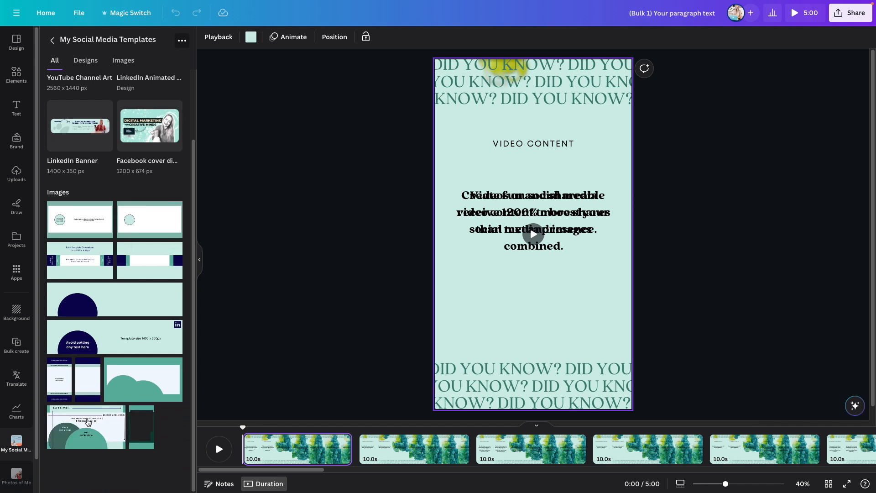
click(146, 439)
drag(546, 322, 513, 262)
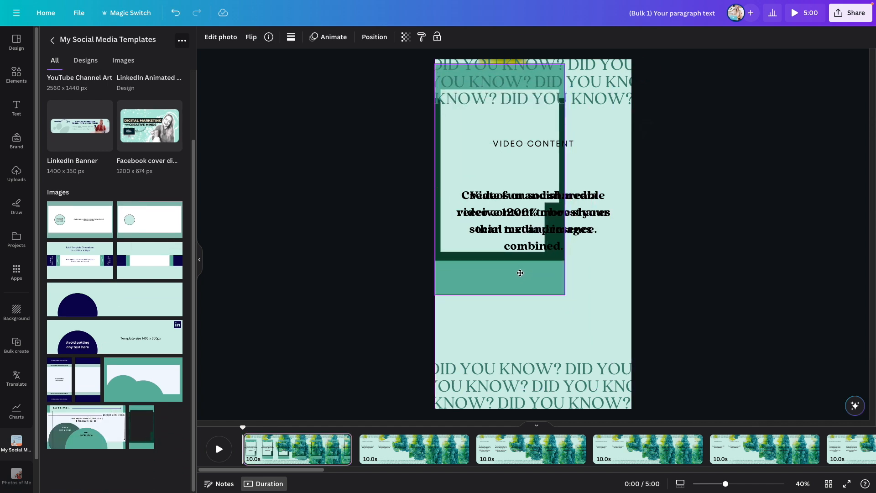
drag(564, 290, 630, 405)
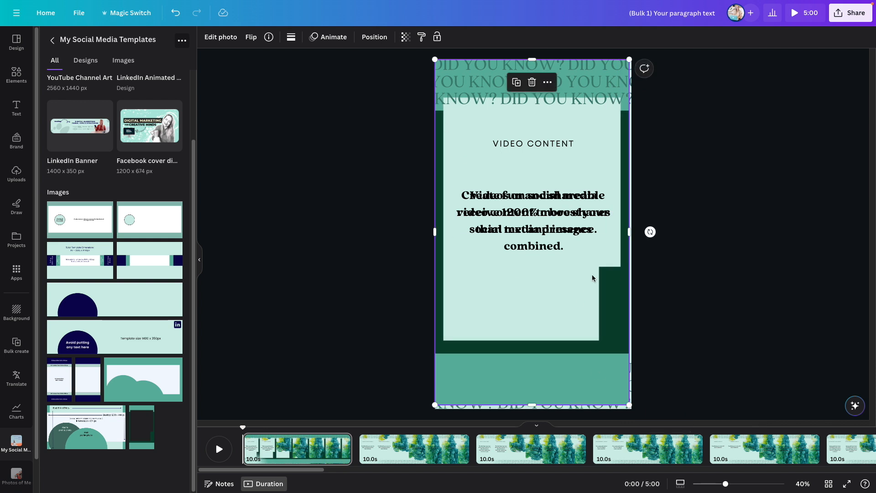
key(Delete)
Play the first generated page and inspect the "Hashtag Effectiveness" page
click(219, 450)
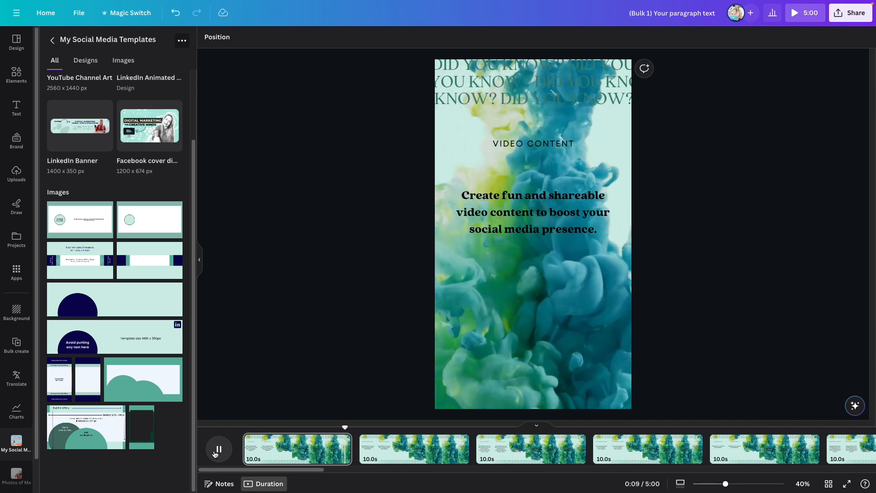
click(216, 451)
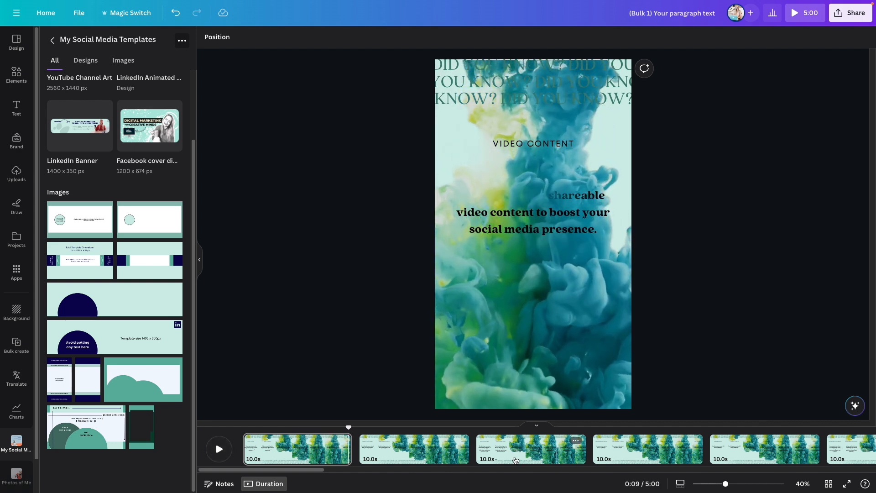
click(437, 451)
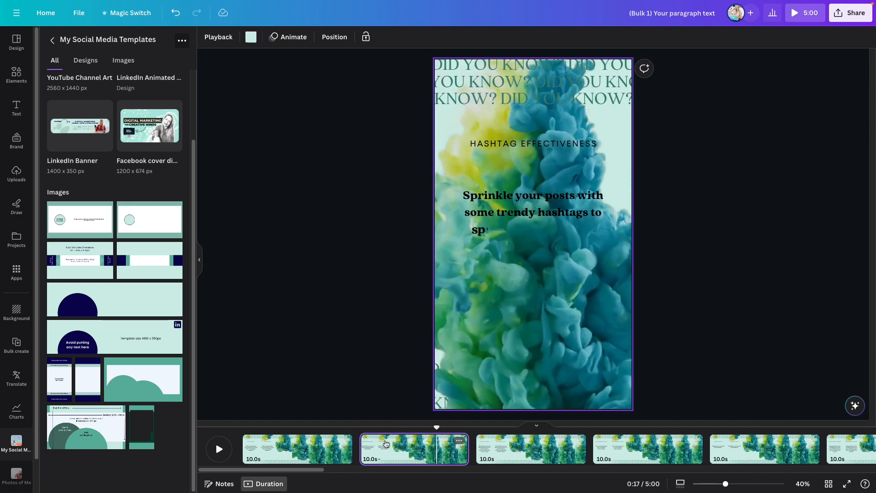
click(579, 309)
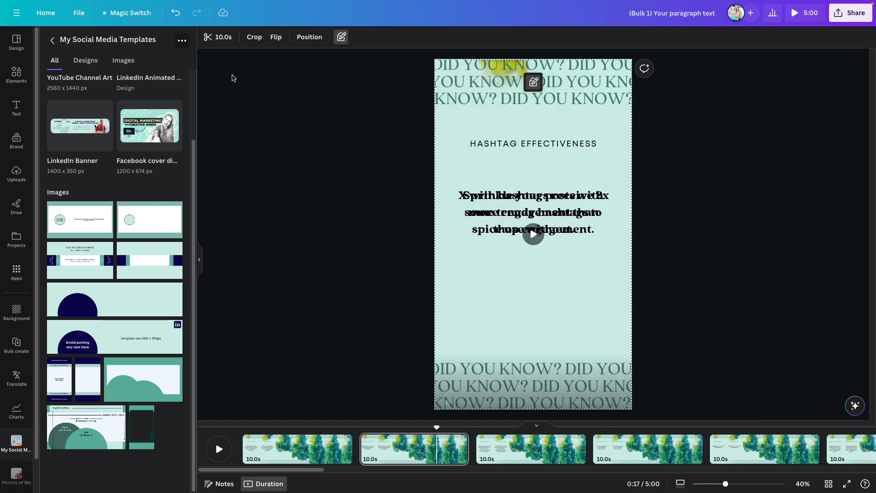
Apply the brand kit's colour palette style to the "Hashtag Effectiveness" page and play it from its start
click(14, 42)
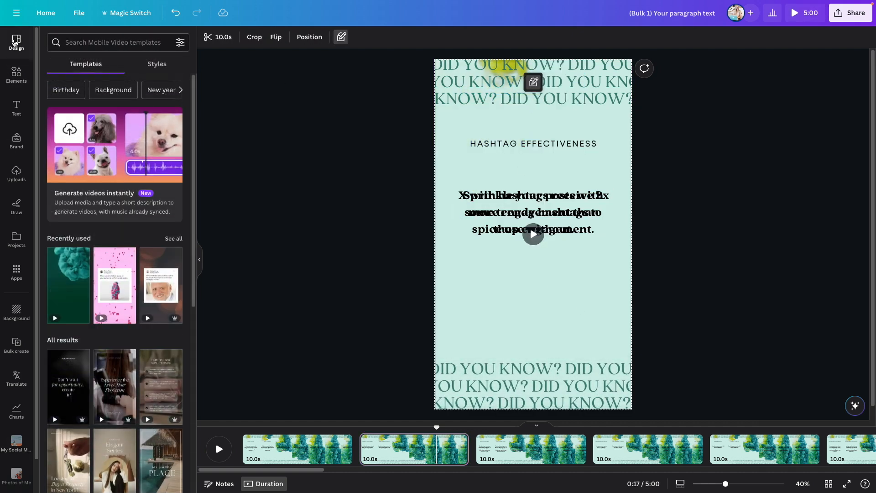
click(167, 64)
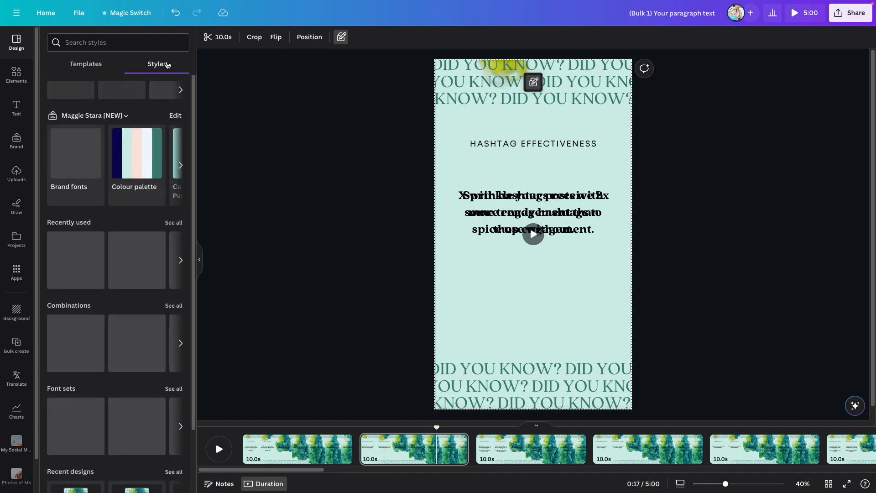
click(137, 152)
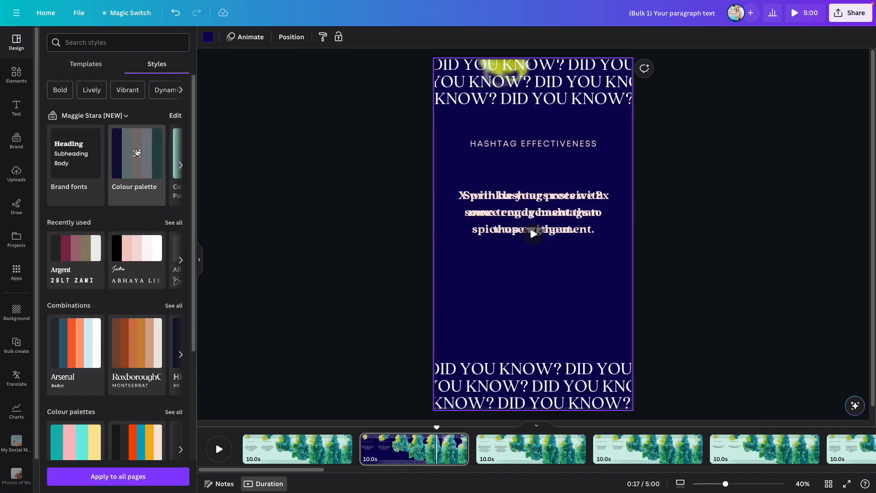
drag(436, 428, 363, 427)
click(220, 453)
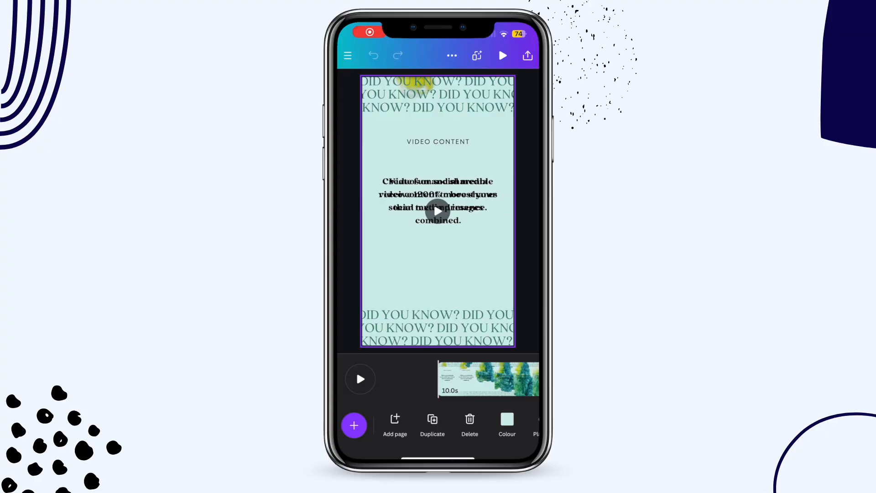
In the Canva mobile app, download only page 1 of the design as an MP4 video at 1080p
click(528, 56)
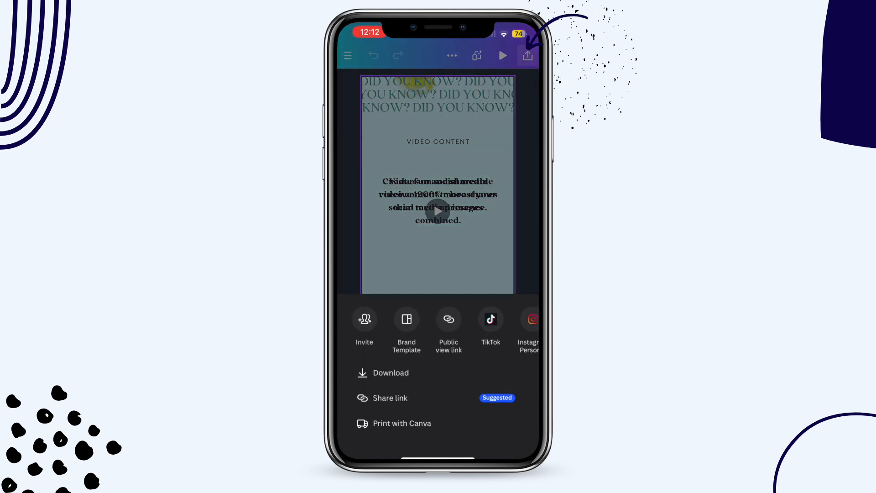
click(383, 373)
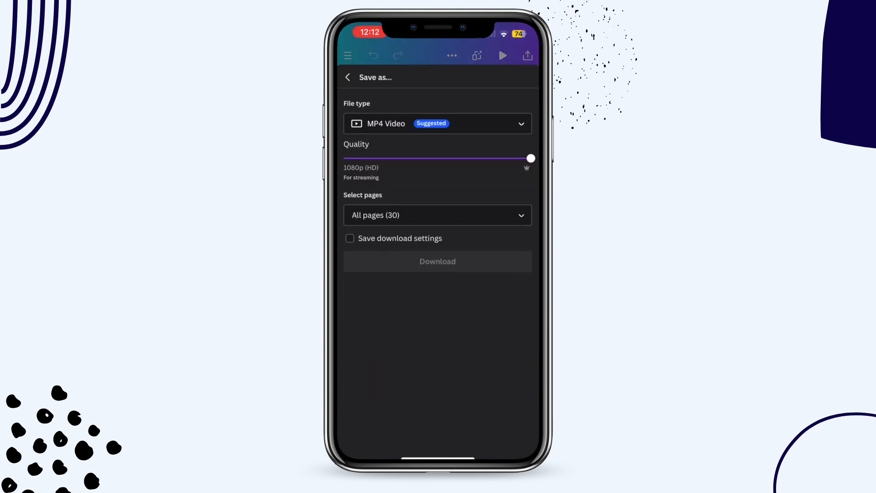
click(438, 215)
click(530, 191)
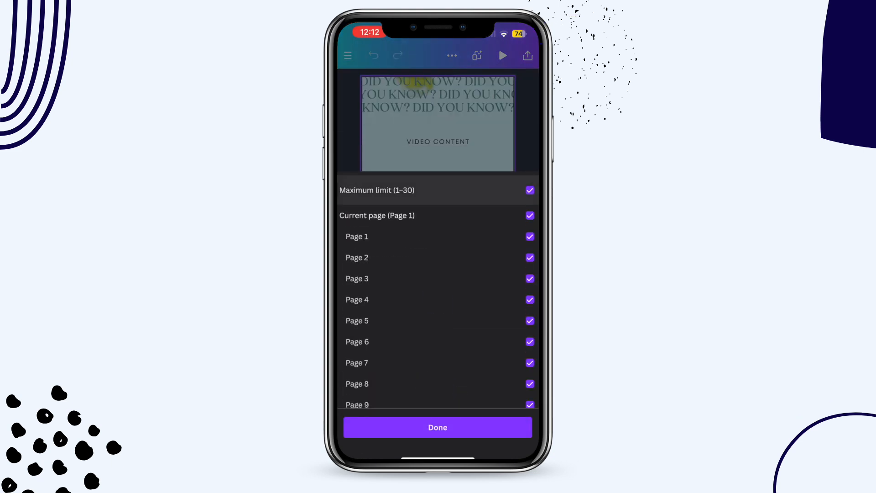
click(529, 215)
click(438, 428)
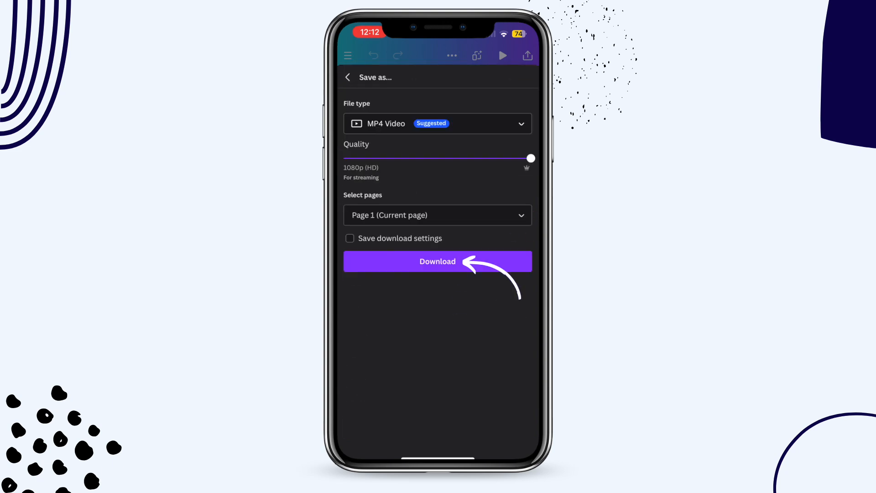
click(438, 261)
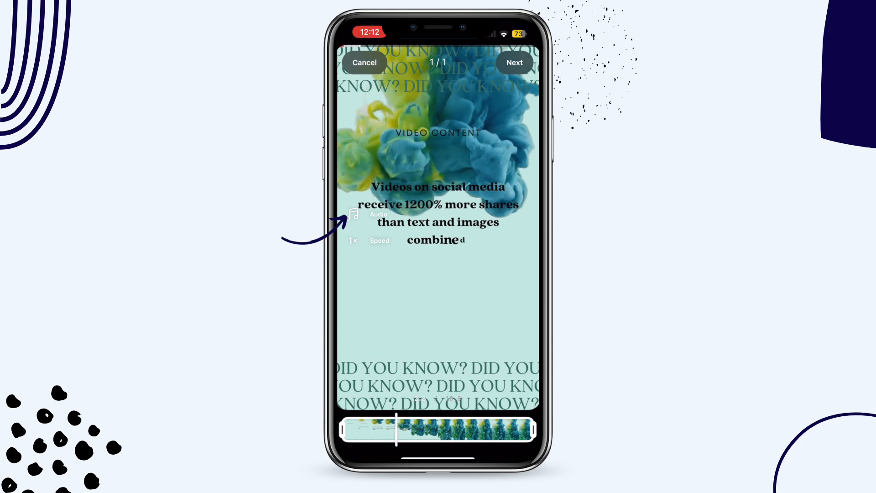
In Instagram's reel editor, look through the audio choices without adding a track and proceed to the new reel's details
click(354, 214)
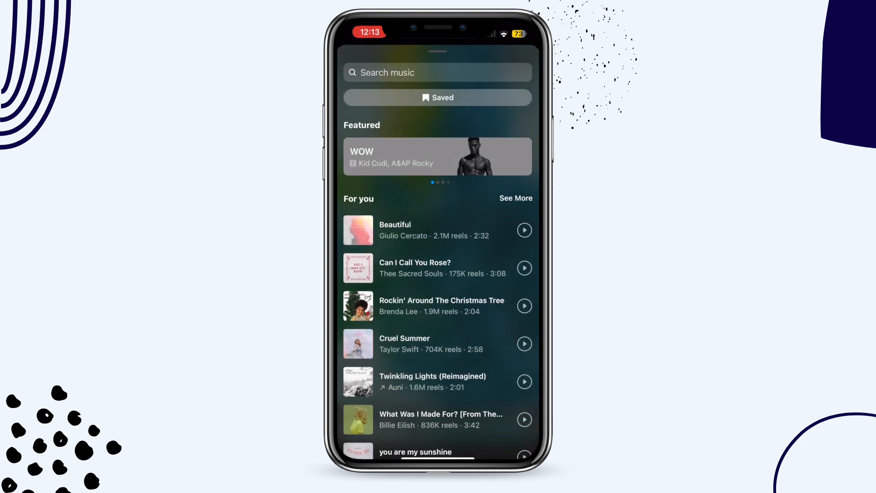
drag(437, 51, 438, 320)
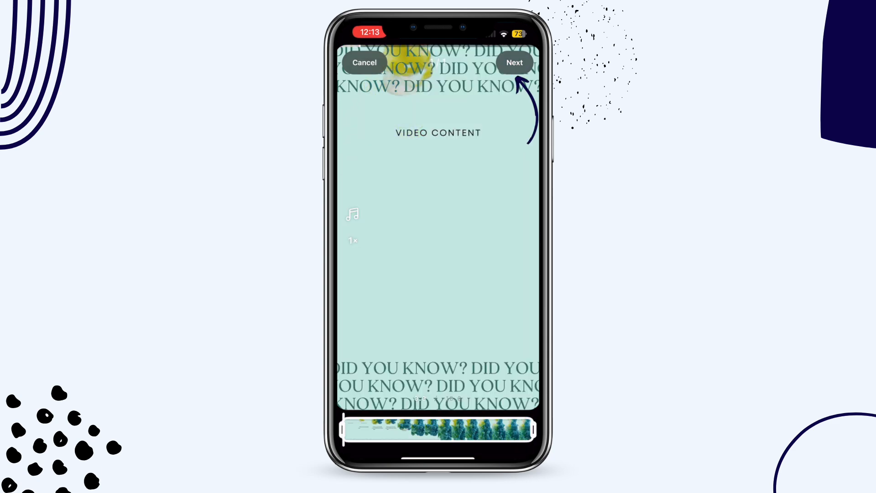
click(515, 62)
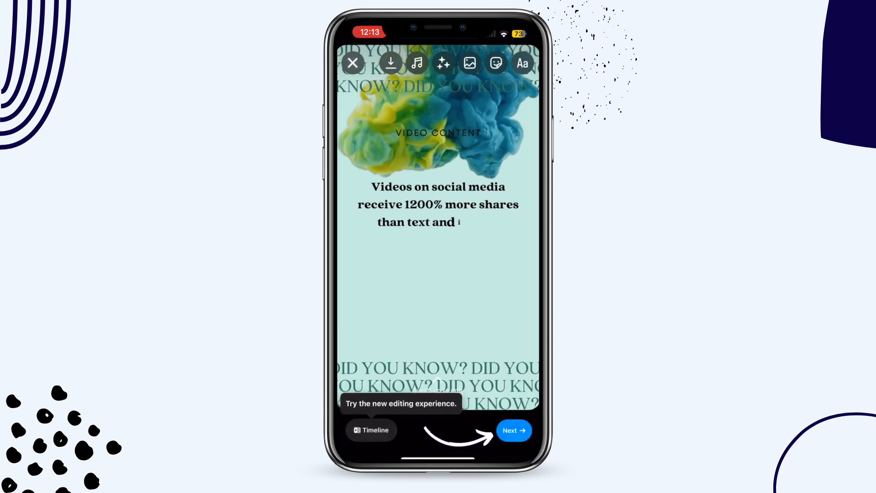
click(514, 430)
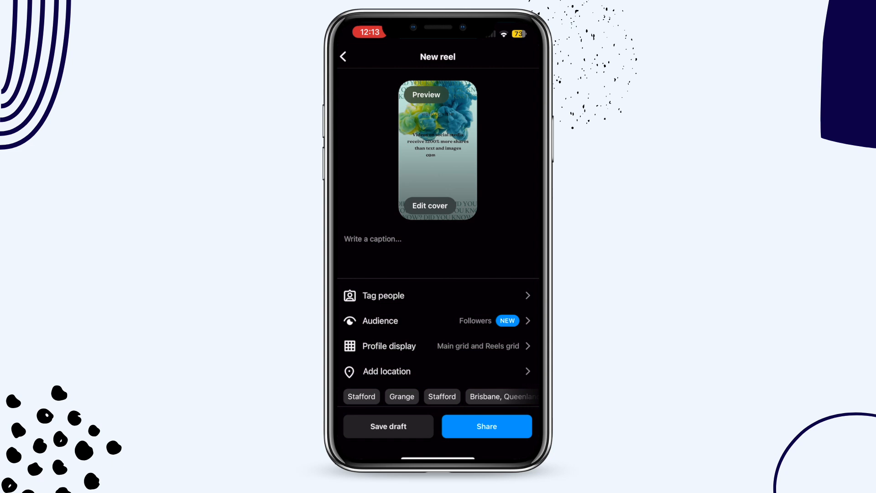
Check the reel's cover options without changing them, share the reel, and open the published post in full view
click(430, 205)
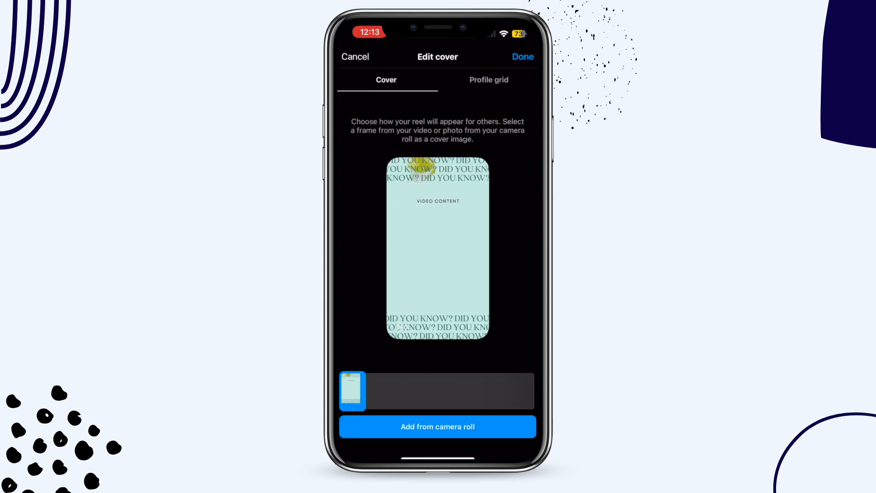
click(355, 57)
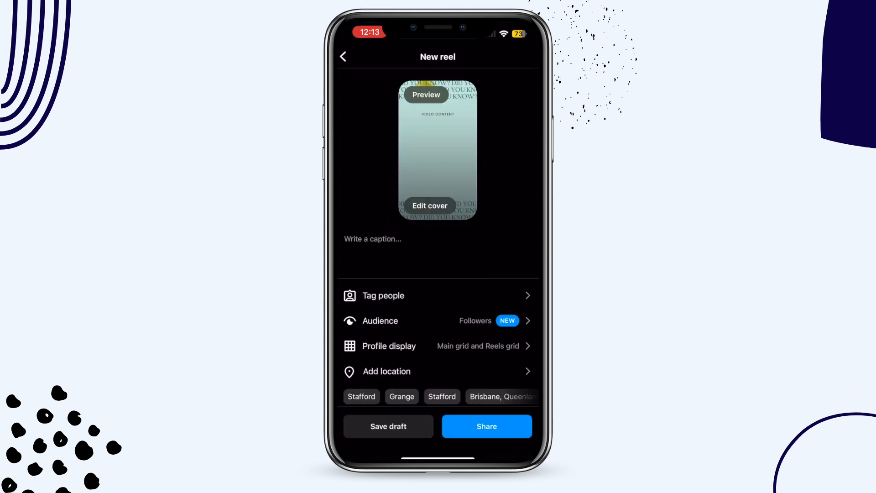
scroll(438, 274, down, 2)
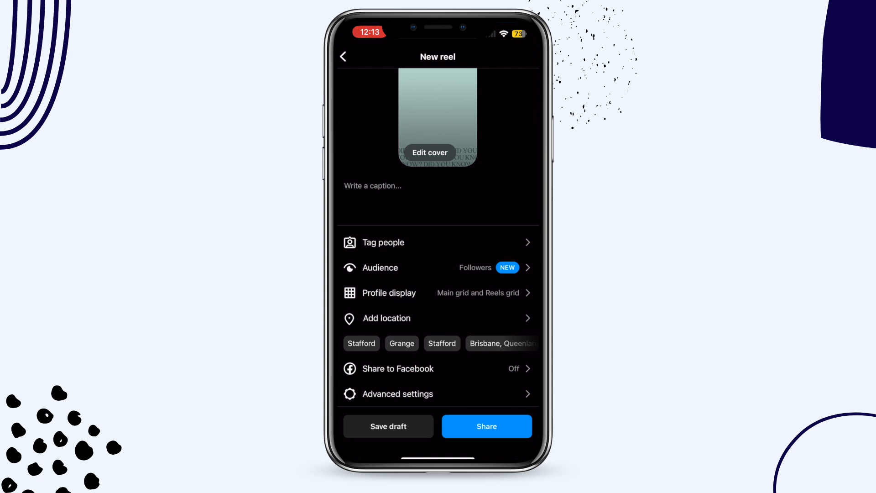
click(487, 425)
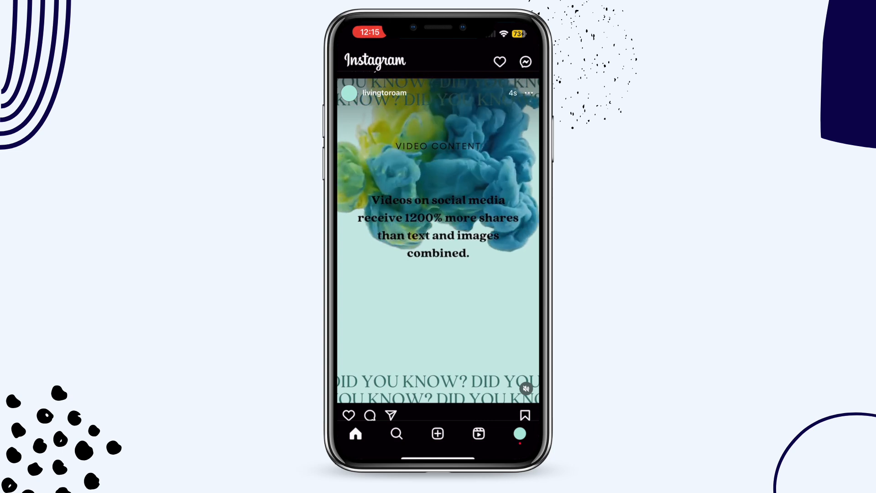
click(439, 255)
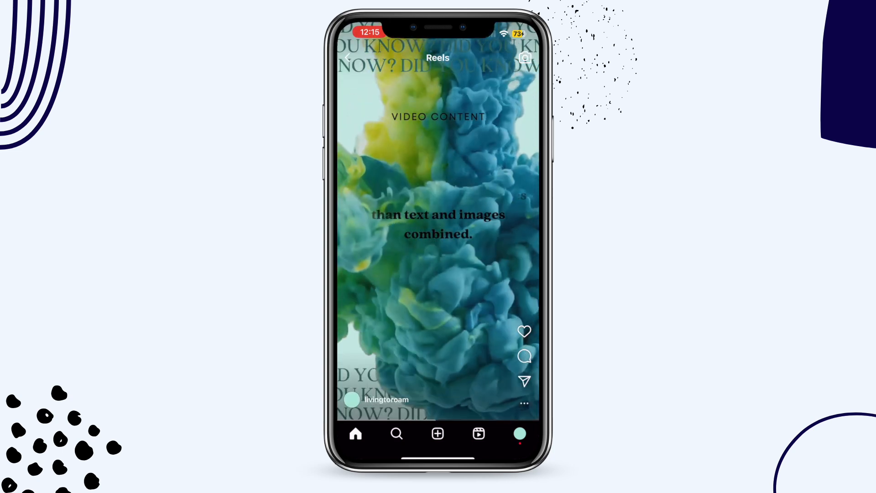